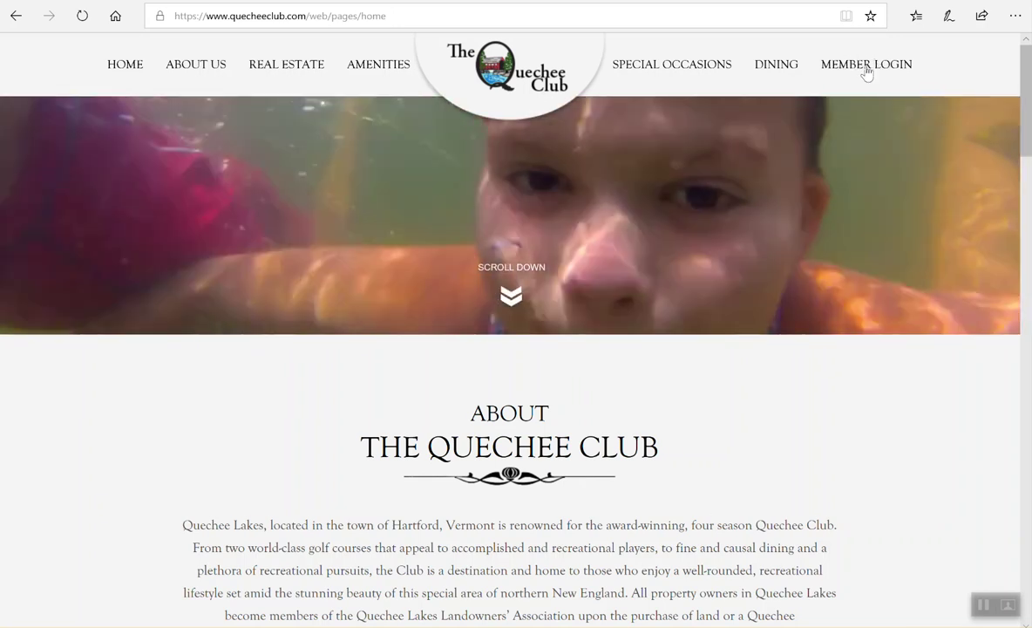
Open the member login and sign in with the member number and password.
{"action": "left_click", "coordinate": [864, 66]}
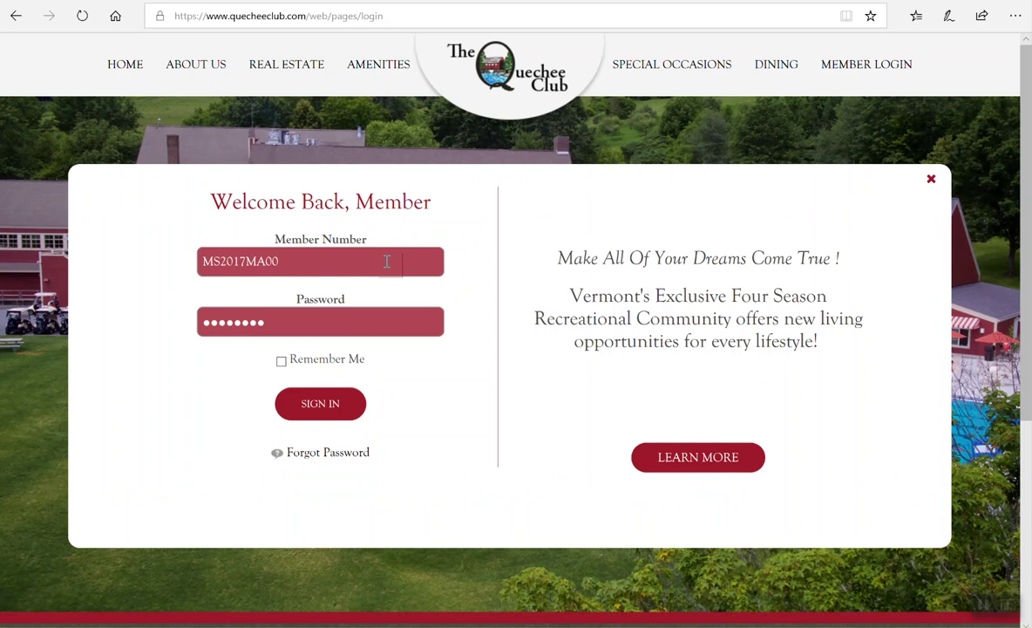
{"action": "left_click", "coordinate": [321, 403]}
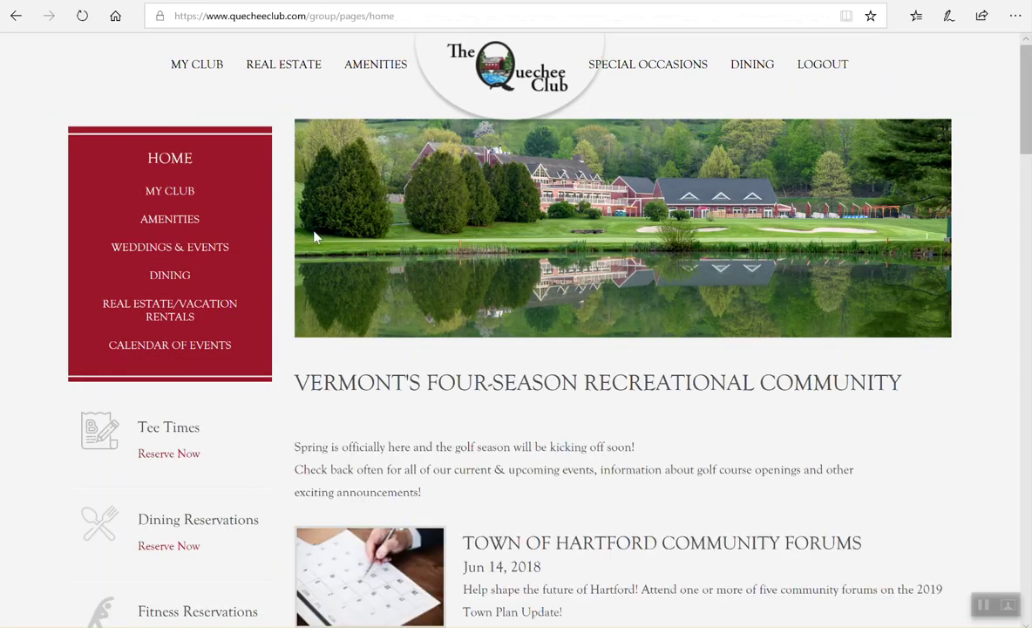
Look through the member home page's reservation links and news items.
{"action": "scroll", "coordinate": [294, 233], "scroll_direction": "down", "scroll_amount": 3}
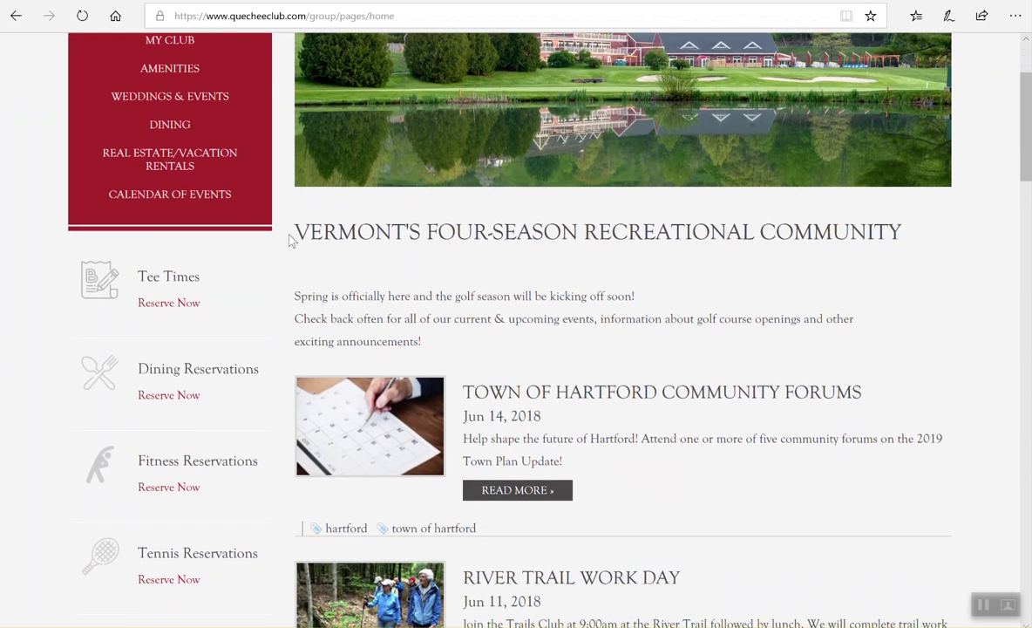
{"action": "scroll", "coordinate": [292, 241], "scroll_direction": "up", "scroll_amount": 2}
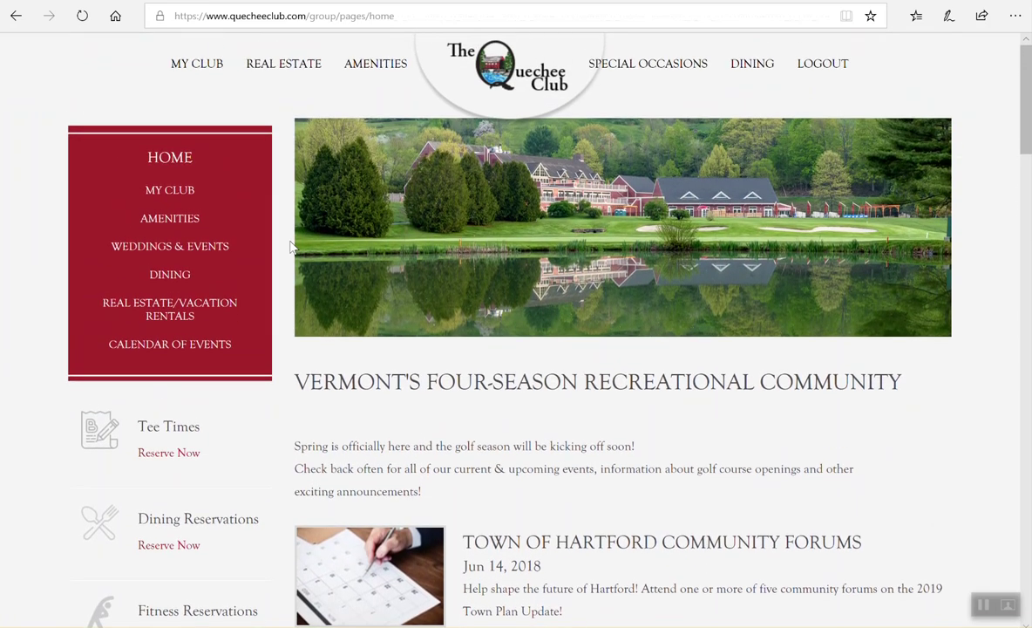
{"action": "scroll", "coordinate": [292, 249], "scroll_direction": "down", "scroll_amount": 3}
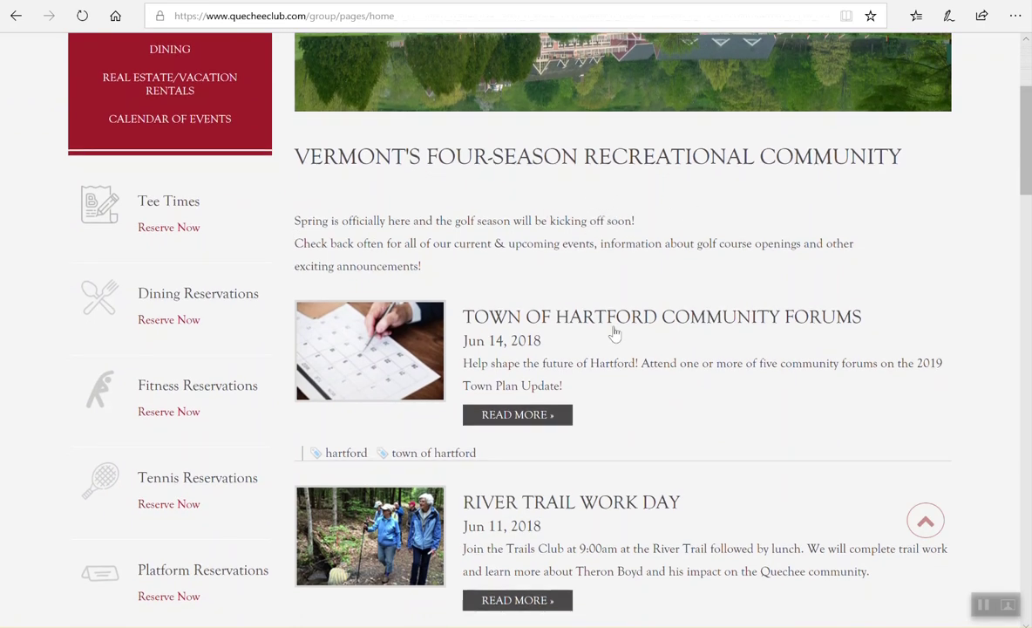
{"action": "scroll", "coordinate": [261, 194], "scroll_direction": "down", "scroll_amount": 1}
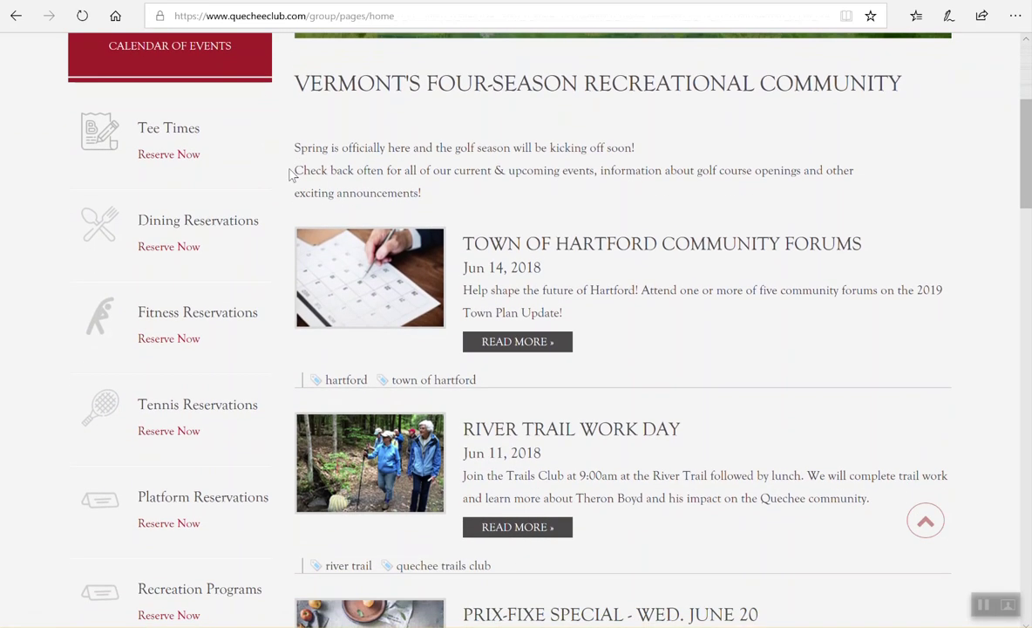
{"action": "scroll", "coordinate": [25, 340], "scroll_direction": "down", "scroll_amount": 1}
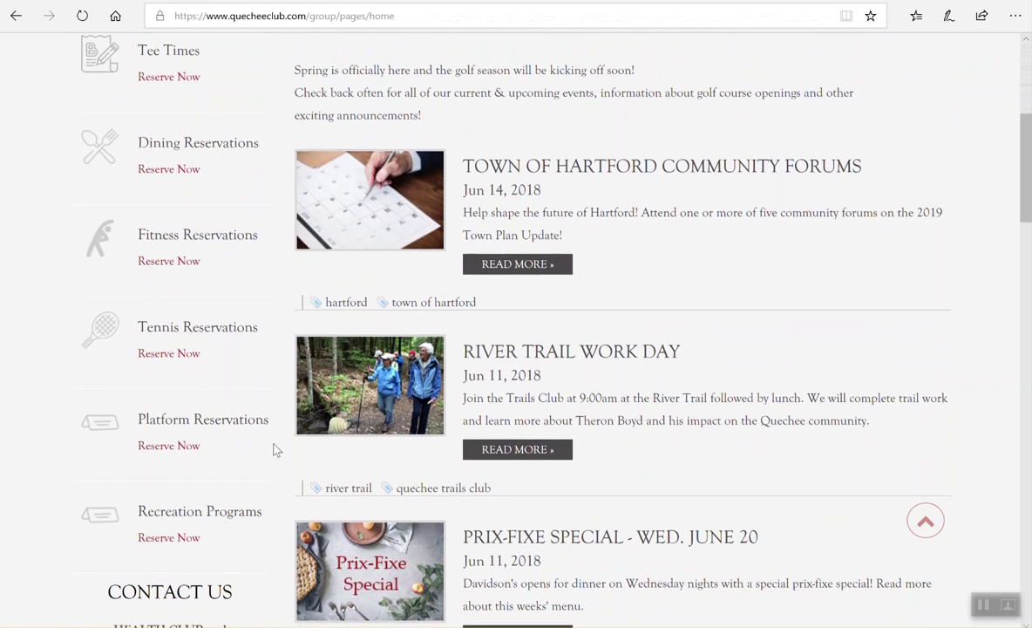
{"action": "scroll", "coordinate": [273, 449], "scroll_direction": "up", "scroll_amount": 1}
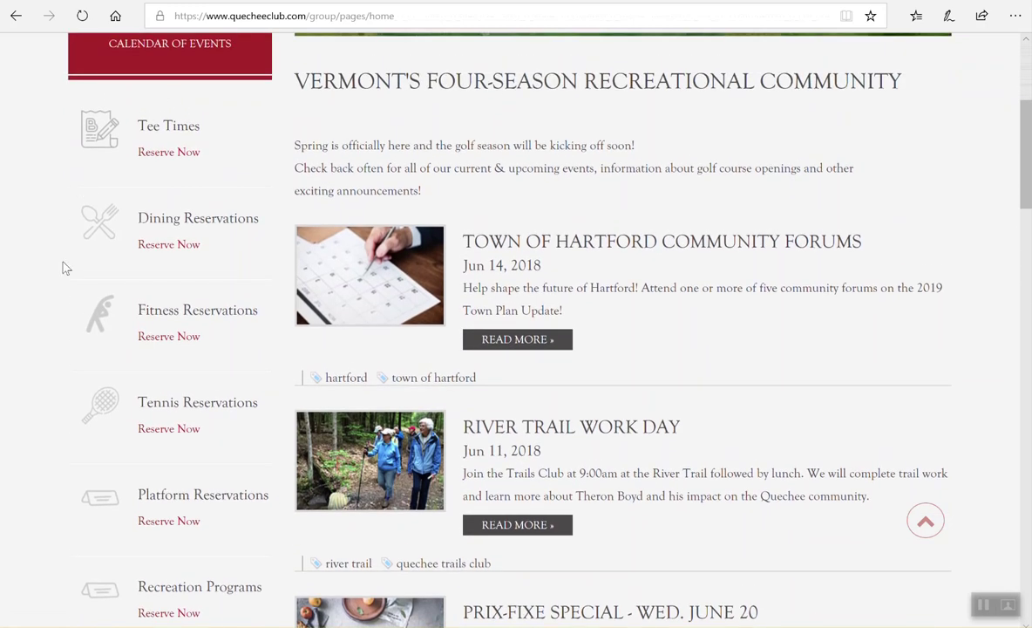
{"action": "scroll", "coordinate": [83, 454], "scroll_direction": "down", "scroll_amount": 1}
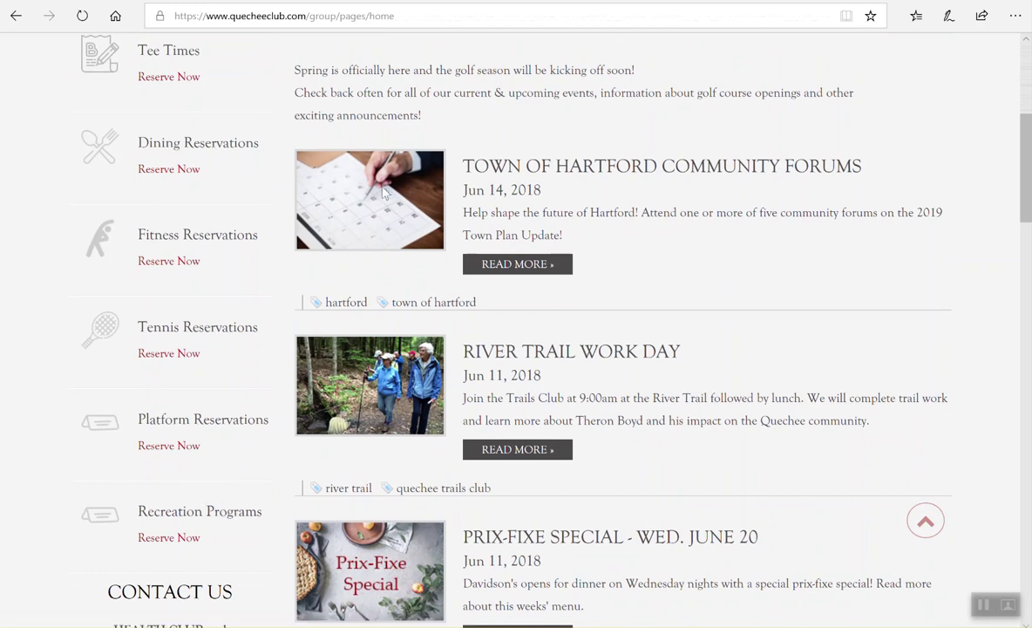
Open the tee time reservations and look over the Highland Course slots for Friday, June 22.
{"action": "left_click", "coordinate": [168, 80]}
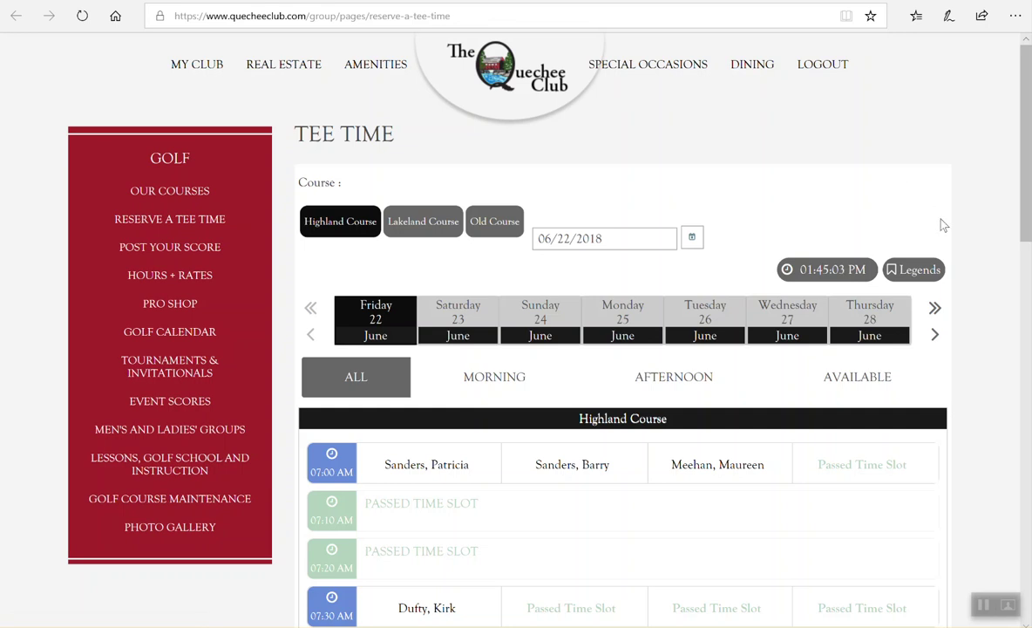
{"action": "scroll", "coordinate": [984, 266], "scroll_direction": "down", "scroll_amount": 2}
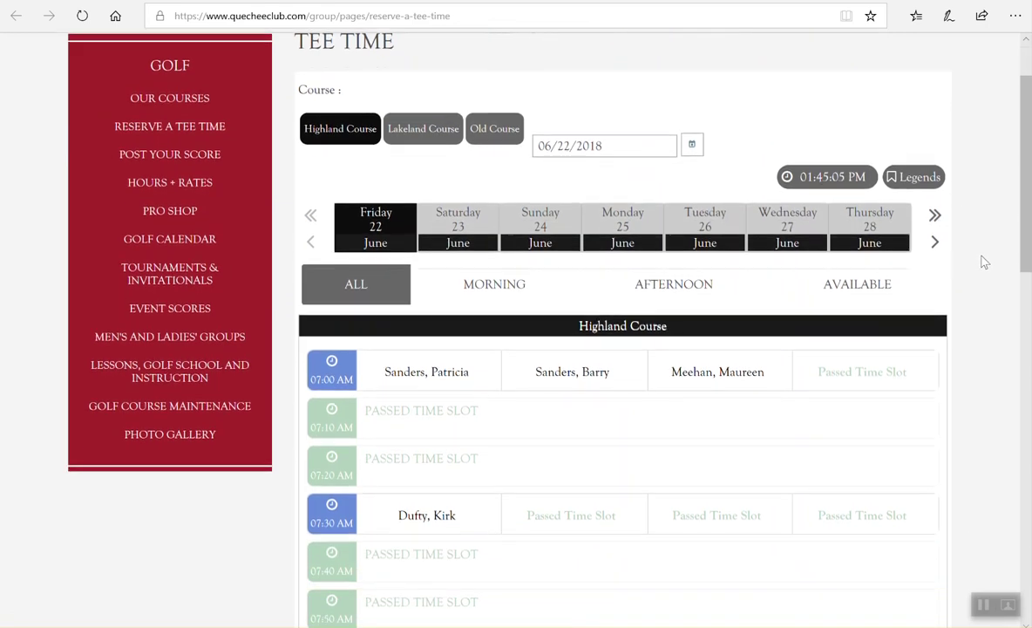
{"action": "scroll", "coordinate": [982, 270], "scroll_direction": "up", "scroll_amount": 2}
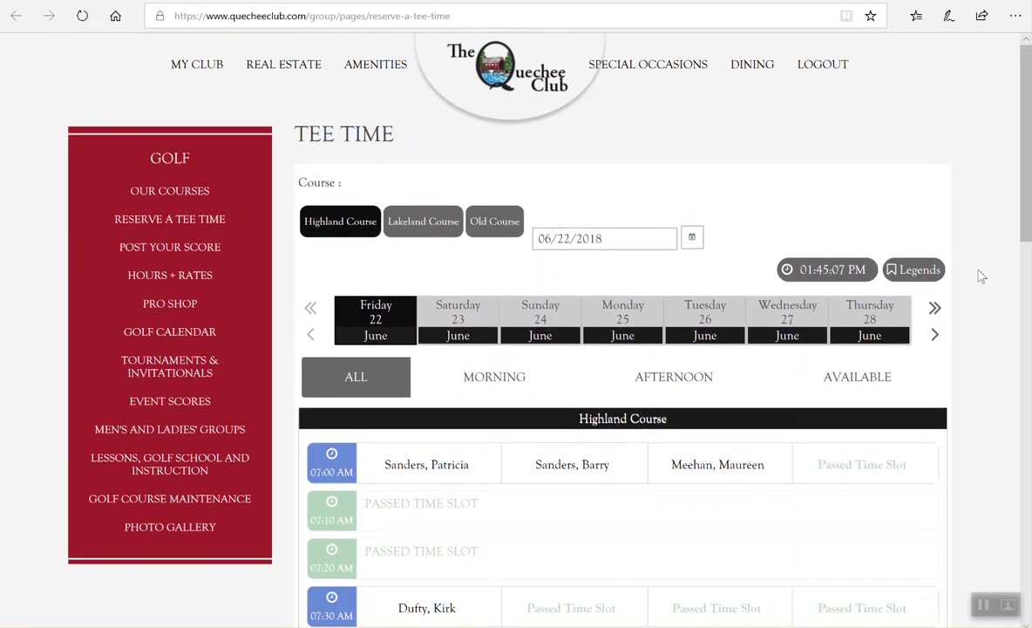
{"action": "scroll", "coordinate": [982, 278], "scroll_direction": "down", "scroll_amount": 2}
{"action": "scroll", "coordinate": [984, 277], "scroll_direction": "down", "scroll_amount": 3}
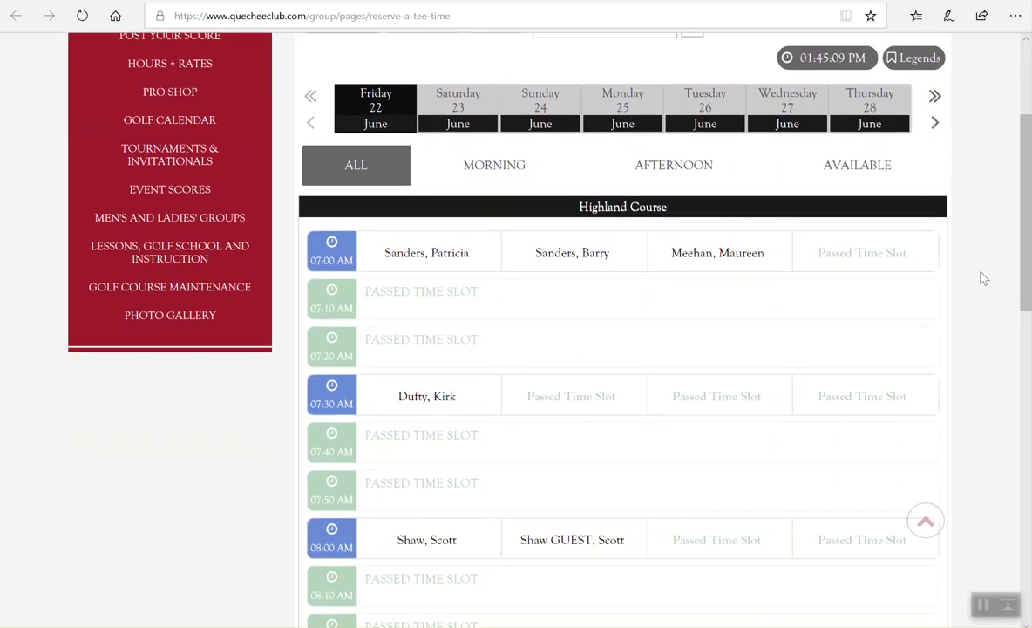
{"action": "scroll", "coordinate": [983, 278], "scroll_direction": "up", "scroll_amount": 3}
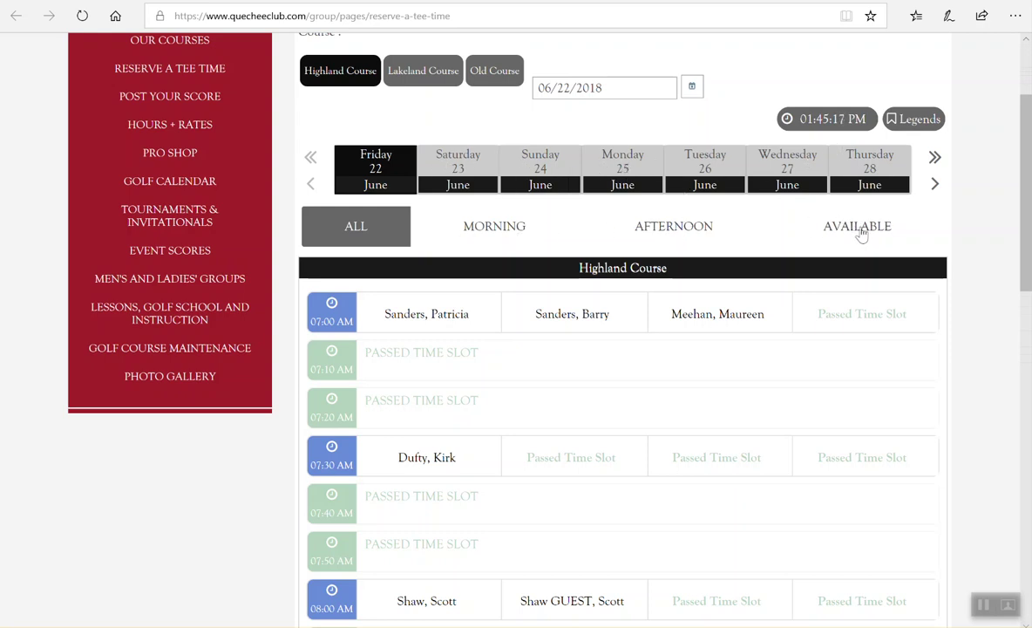
Show the Highland Course tee times for Sunday, June 24 and look through the day for slots open to reservation.
{"action": "left_click", "coordinate": [542, 167]}
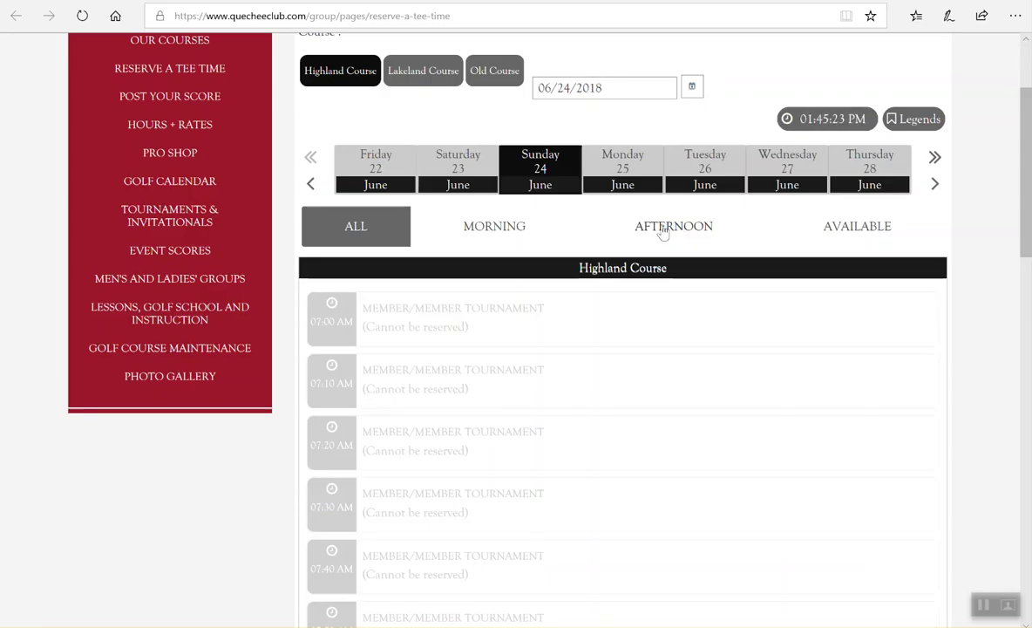
{"action": "scroll", "coordinate": [629, 288], "scroll_direction": "down", "scroll_amount": 1}
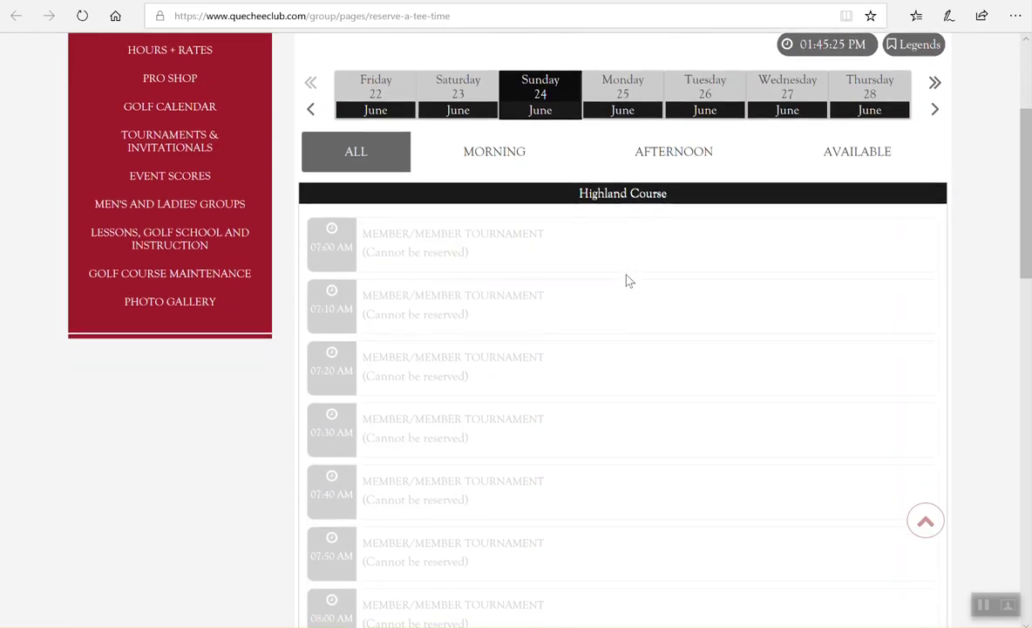
{"action": "scroll", "coordinate": [510, 177], "scroll_direction": "down", "scroll_amount": 1}
{"action": "scroll", "coordinate": [433, 269], "scroll_direction": "up", "scroll_amount": 1}
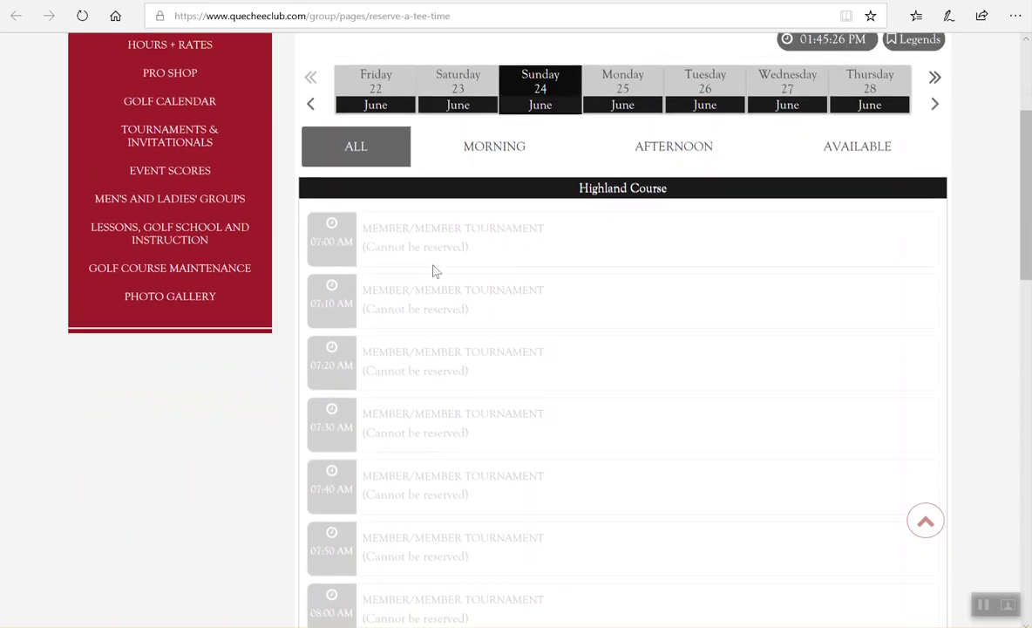
{"action": "scroll", "coordinate": [433, 268], "scroll_direction": "down", "scroll_amount": 4}
{"action": "scroll", "coordinate": [435, 254], "scroll_direction": "down", "scroll_amount": 10}
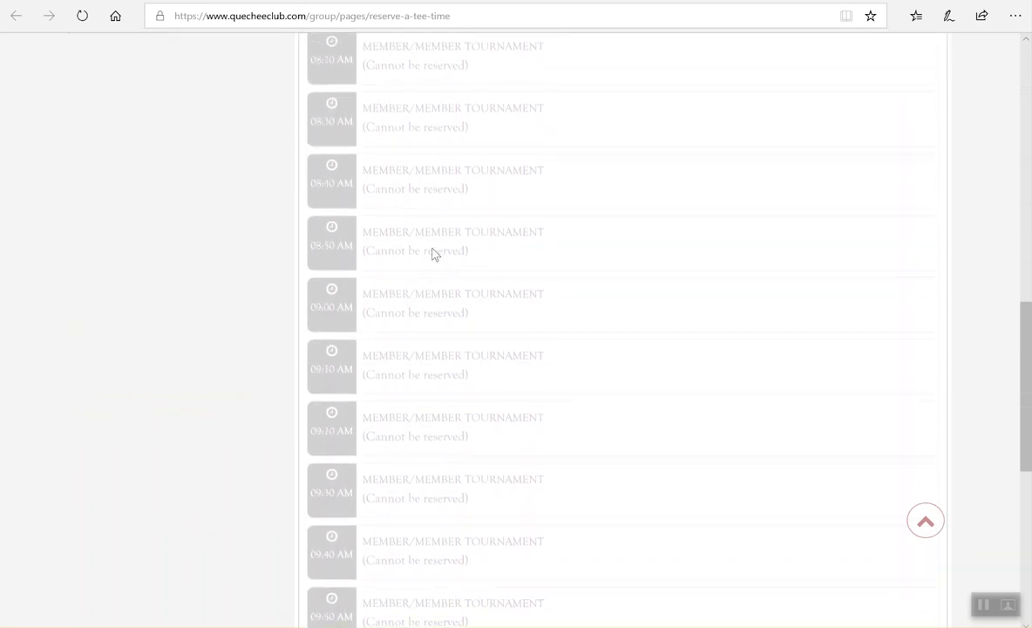
{"action": "scroll", "coordinate": [436, 256], "scroll_direction": "down", "scroll_amount": 6}
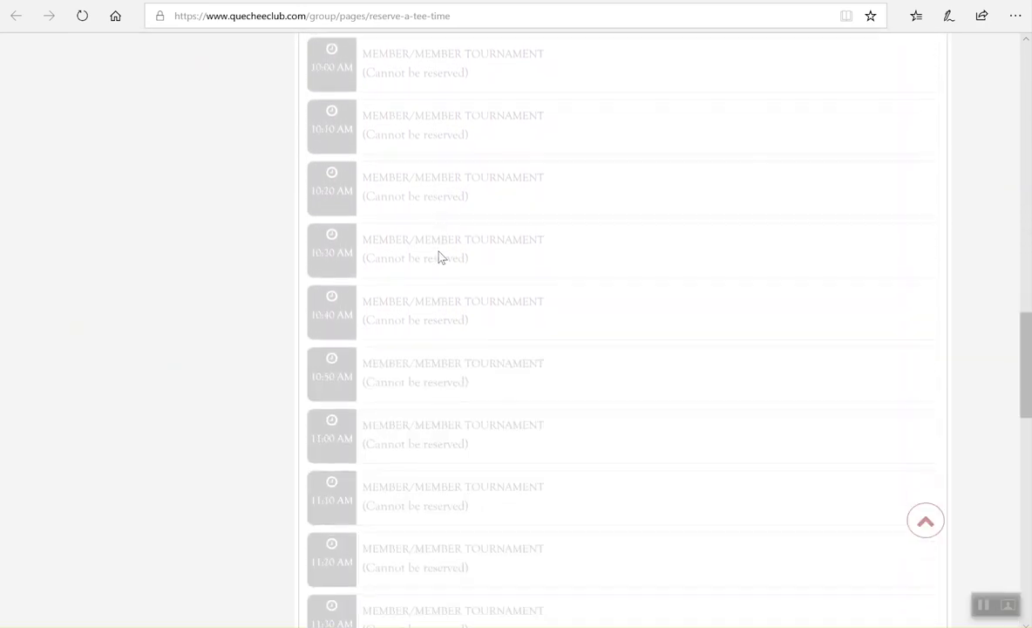
{"action": "scroll", "coordinate": [439, 255], "scroll_direction": "down", "scroll_amount": 10}
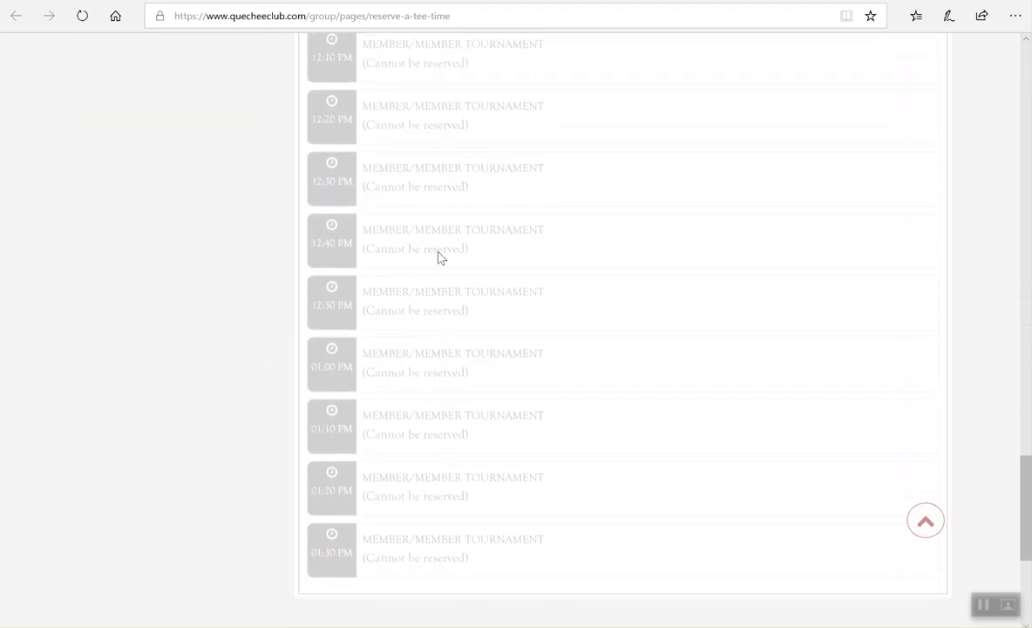
{"action": "scroll", "coordinate": [440, 257], "scroll_direction": "down", "scroll_amount": 7}
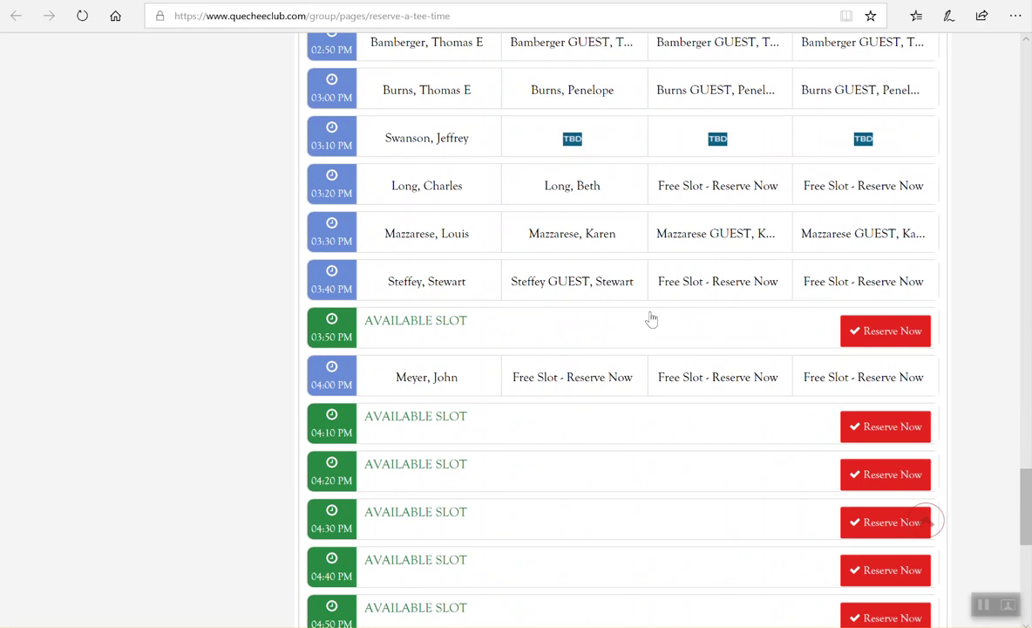
{"action": "scroll", "coordinate": [663, 315], "scroll_direction": "down", "scroll_amount": 1}
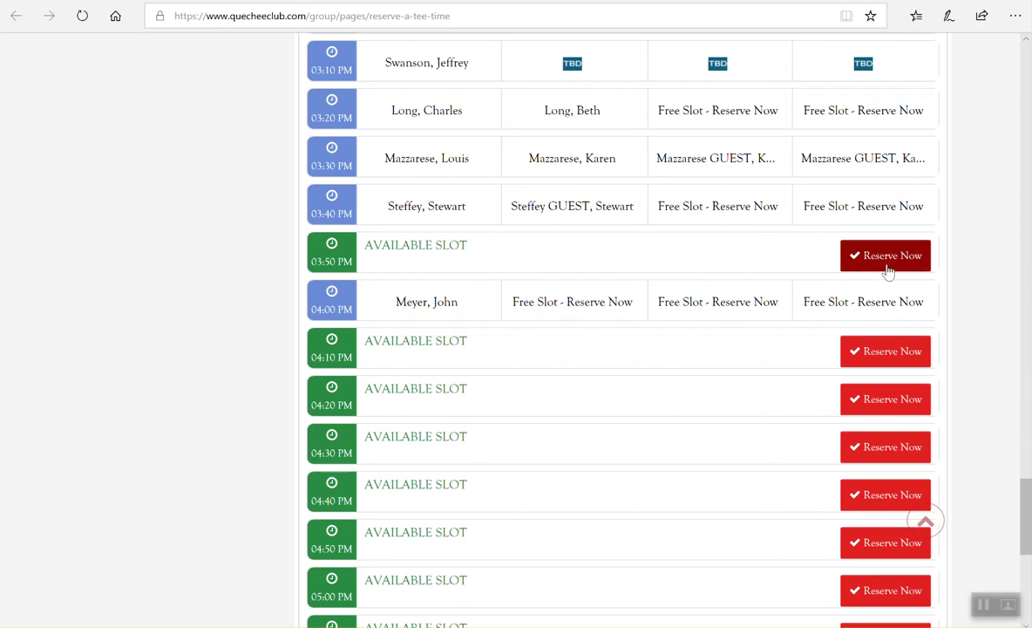
Return to the member home page and open the dining reservations page.
{"action": "scroll", "coordinate": [924, 266], "scroll_direction": "up", "scroll_amount": 1}
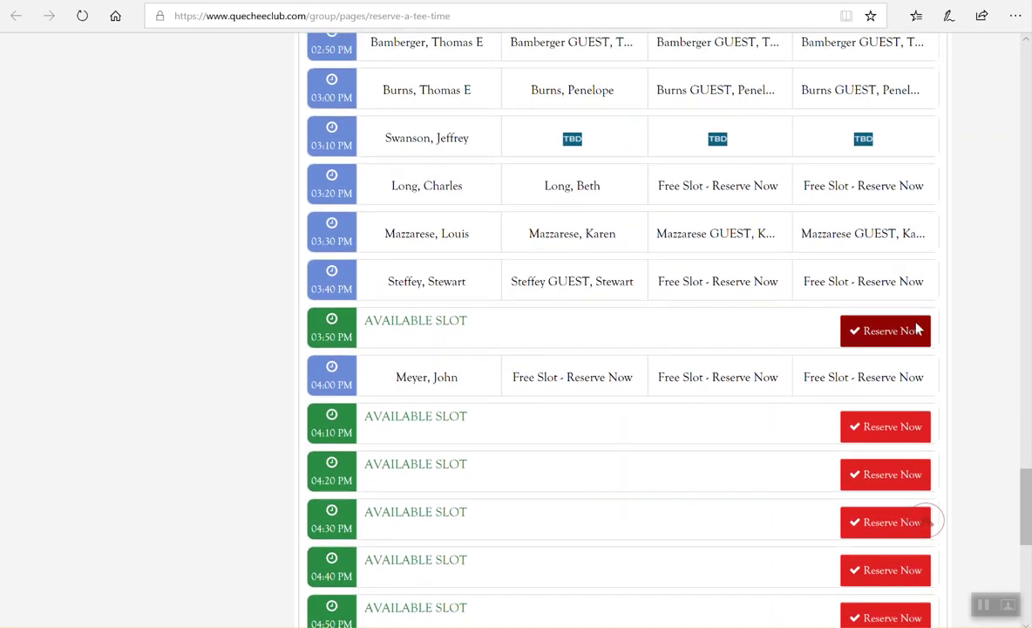
{"action": "scroll", "coordinate": [916, 331], "scroll_direction": "up", "scroll_amount": 6}
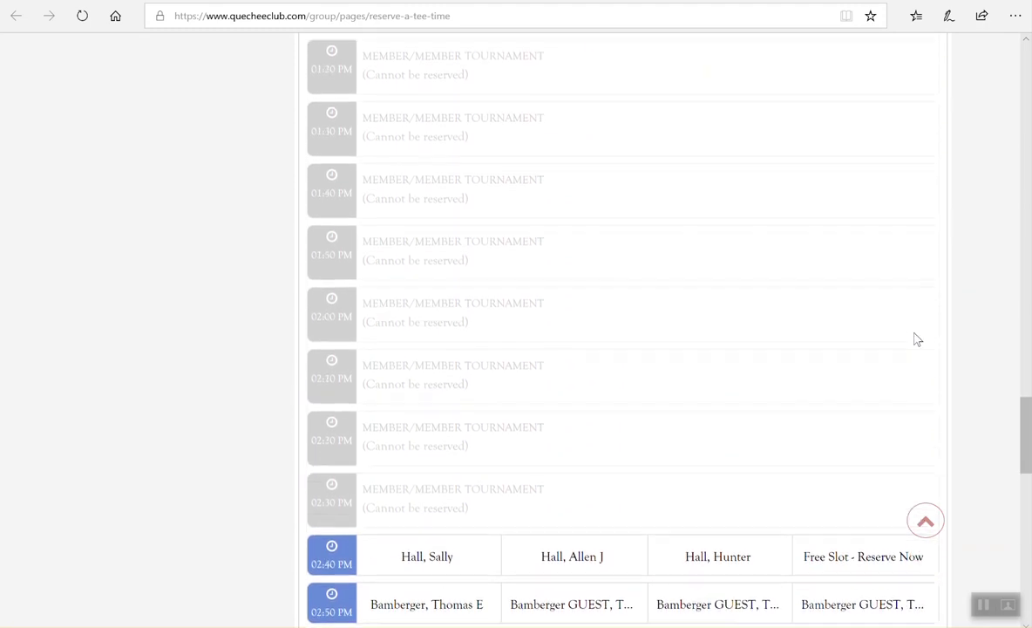
{"action": "scroll", "coordinate": [916, 337], "scroll_direction": "up", "scroll_amount": 10}
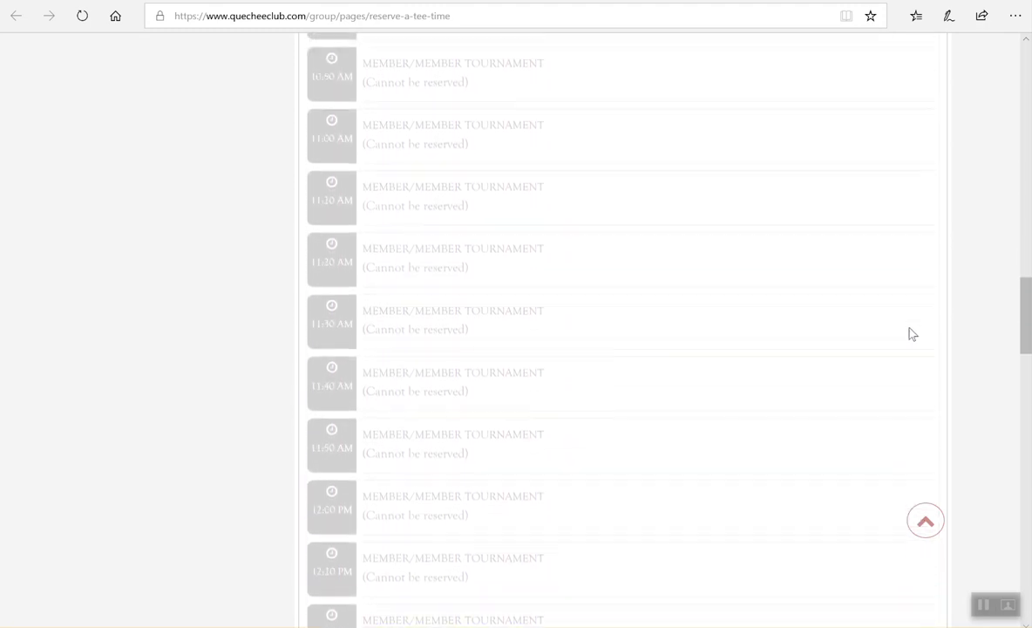
{"action": "scroll", "coordinate": [912, 334], "scroll_direction": "up", "scroll_amount": 18}
{"action": "scroll", "coordinate": [908, 320], "scroll_direction": "up", "scroll_amount": 2}
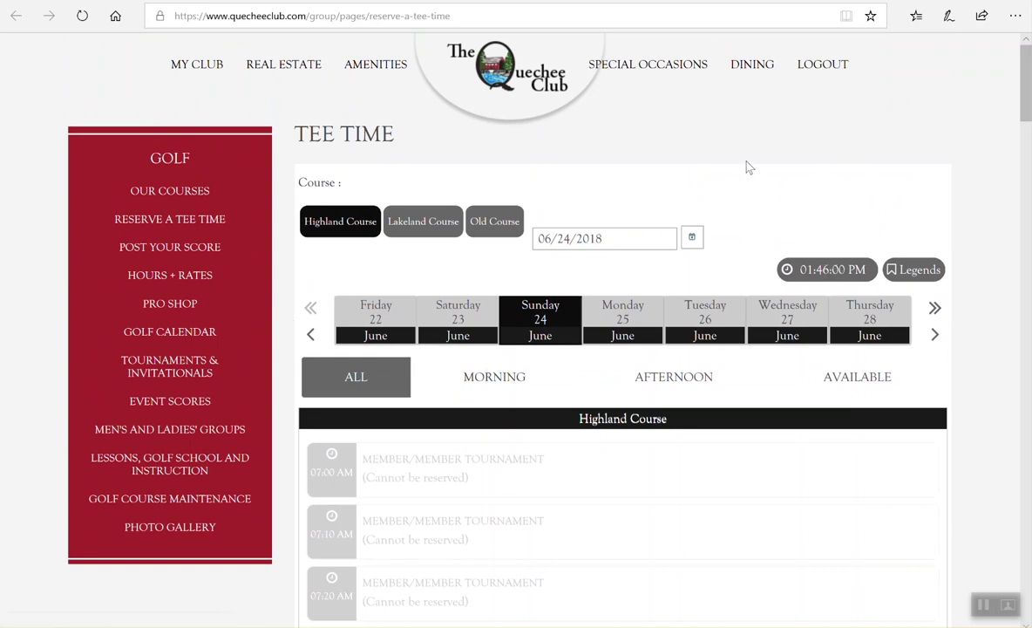
{"action": "left_click", "coordinate": [501, 80]}
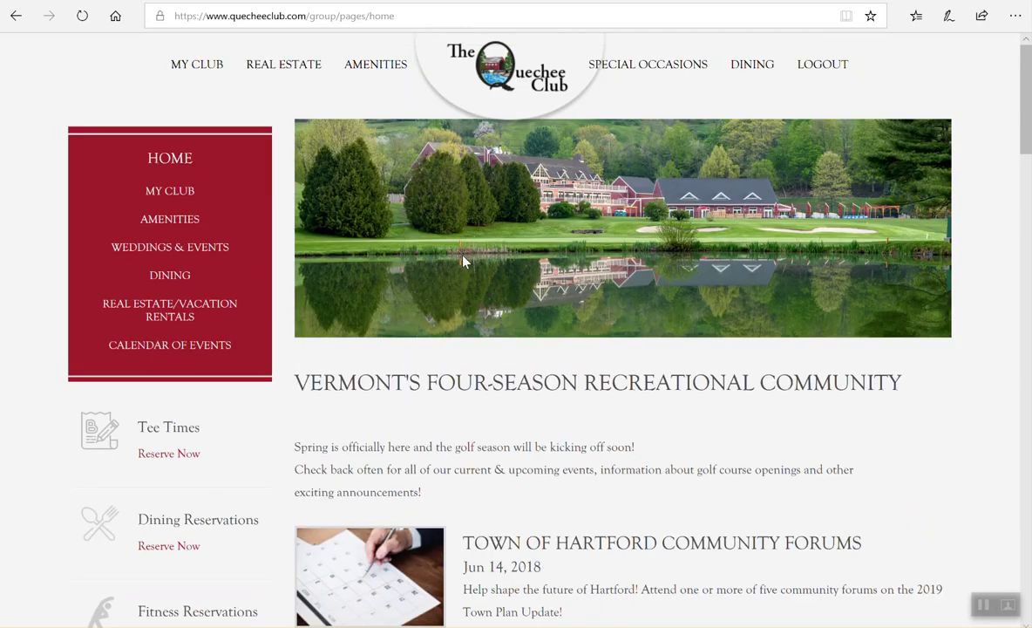
{"action": "scroll", "coordinate": [463, 260], "scroll_direction": "down", "scroll_amount": 2}
{"action": "scroll", "coordinate": [191, 218], "scroll_direction": "down", "scroll_amount": 1}
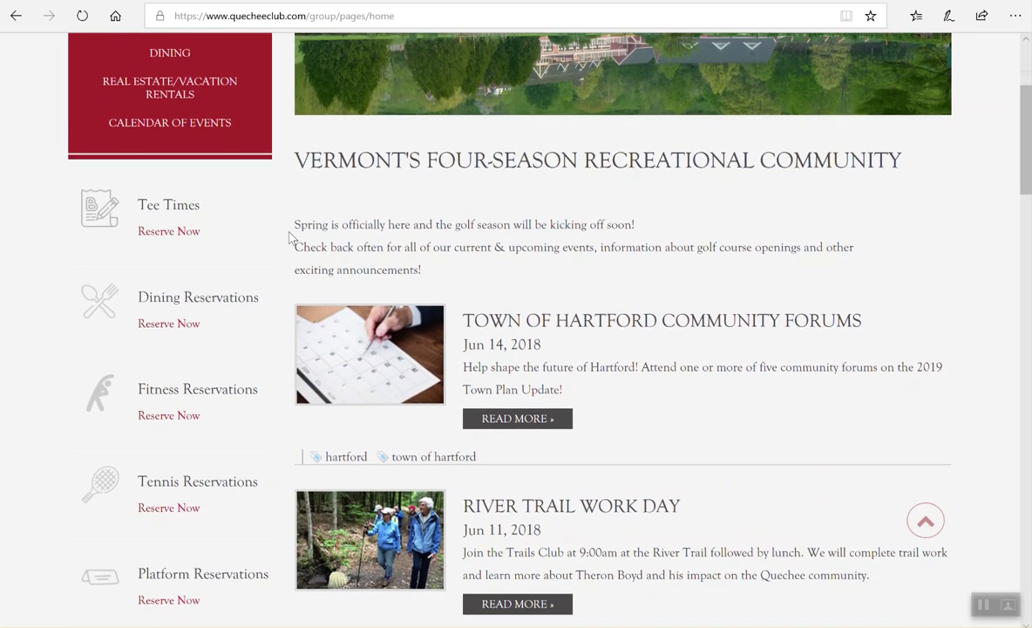
{"action": "scroll", "coordinate": [283, 245], "scroll_direction": "down", "scroll_amount": 1}
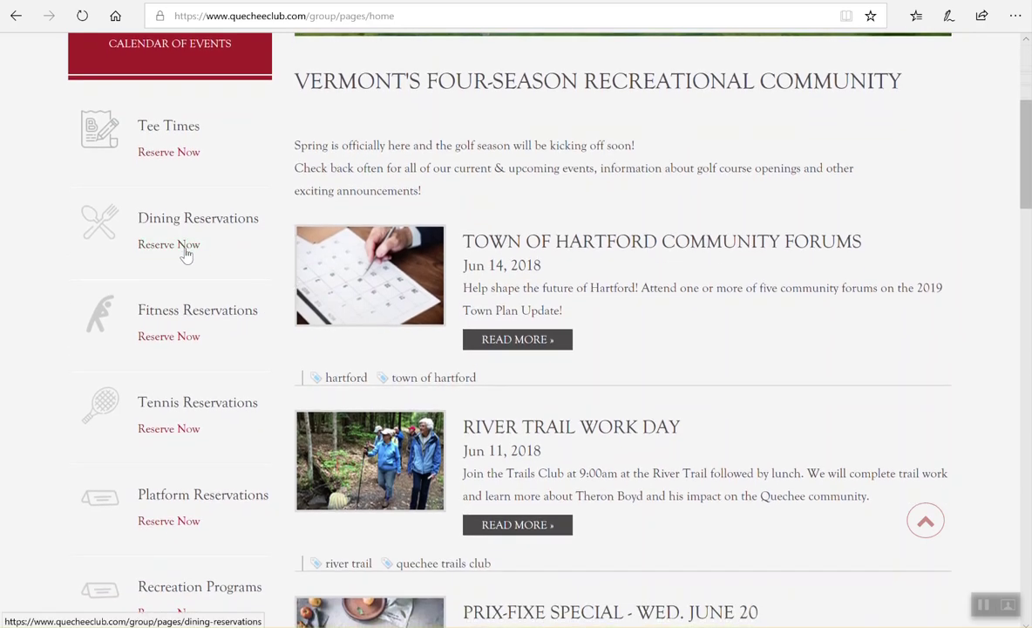
{"action": "left_click", "coordinate": [195, 247]}
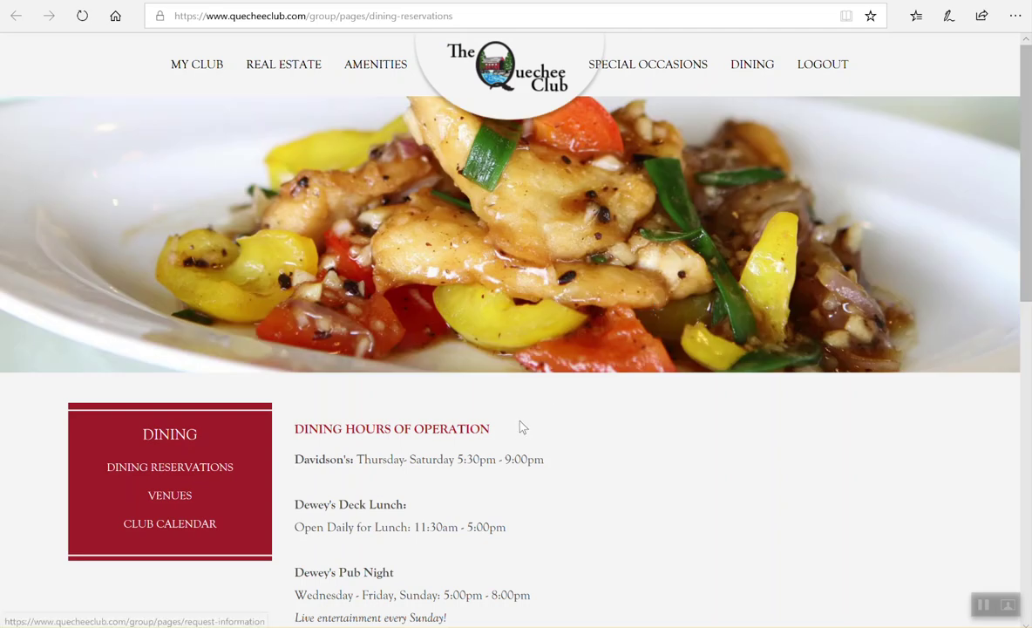
Search for a dining reservation at Davidson's for a party of 3 on 06/28/2018 at 07:00 PM.
{"action": "scroll", "coordinate": [519, 423], "scroll_direction": "down", "scroll_amount": 3}
{"action": "scroll", "coordinate": [520, 424], "scroll_direction": "down", "scroll_amount": 4}
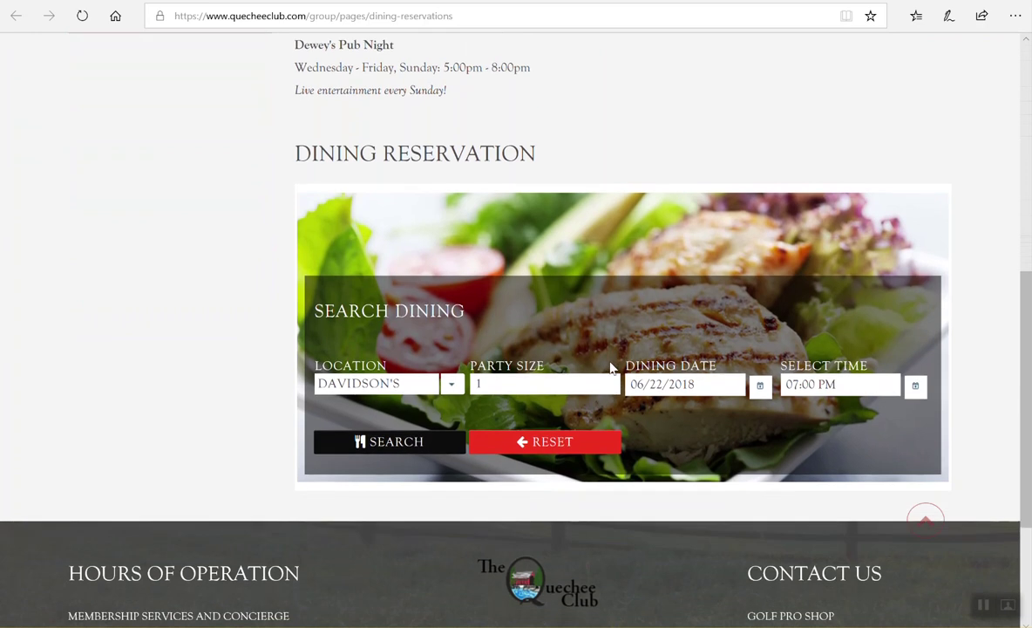
{"action": "scroll", "coordinate": [610, 364], "scroll_direction": "down", "scroll_amount": 1}
{"action": "left_click", "coordinate": [546, 308]}
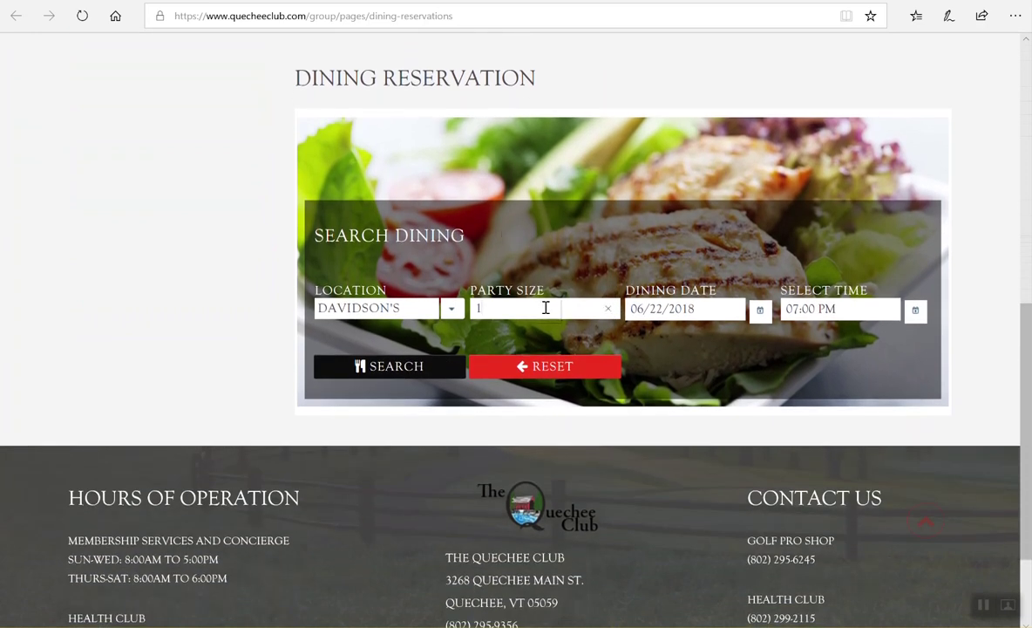
{"action": "key", "text": "BackSpace"}
{"action": "type", "text": "3"}
{"action": "left_click", "coordinate": [722, 303]}
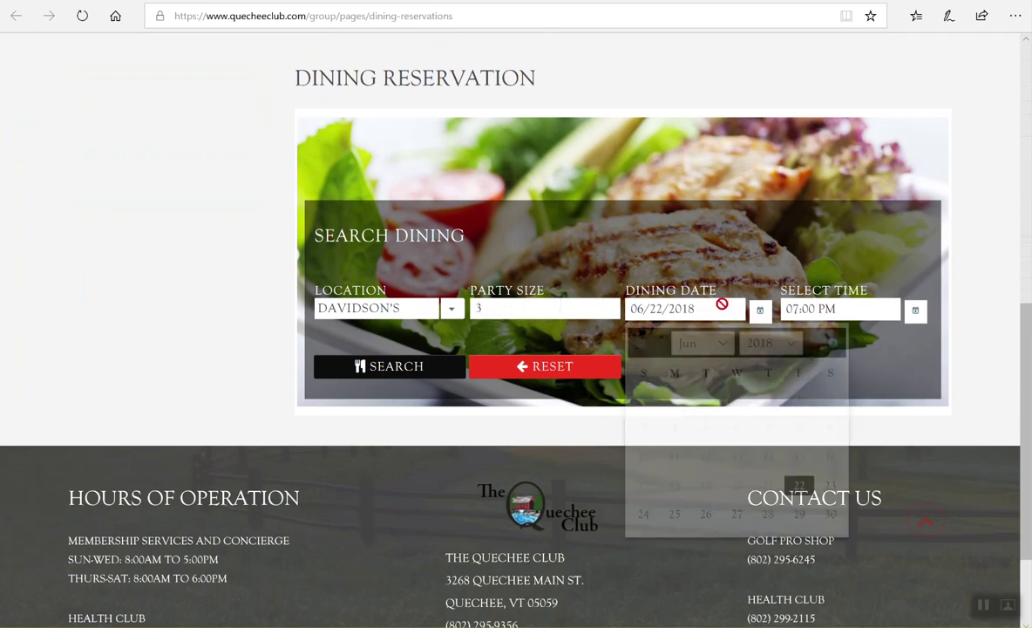
{"action": "left_click", "coordinate": [768, 515]}
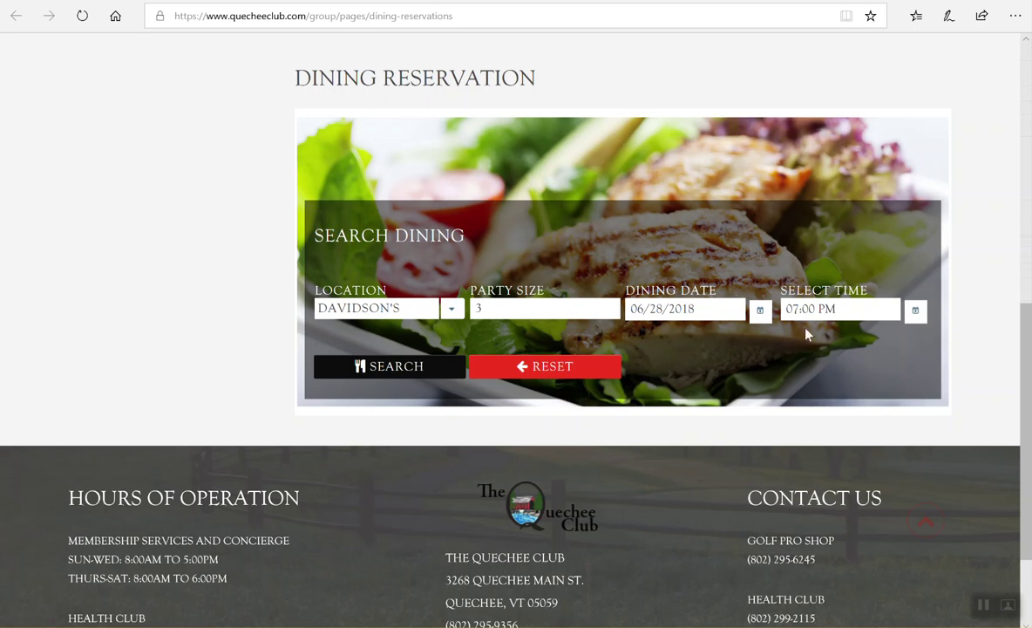
{"action": "left_click", "coordinate": [391, 368]}
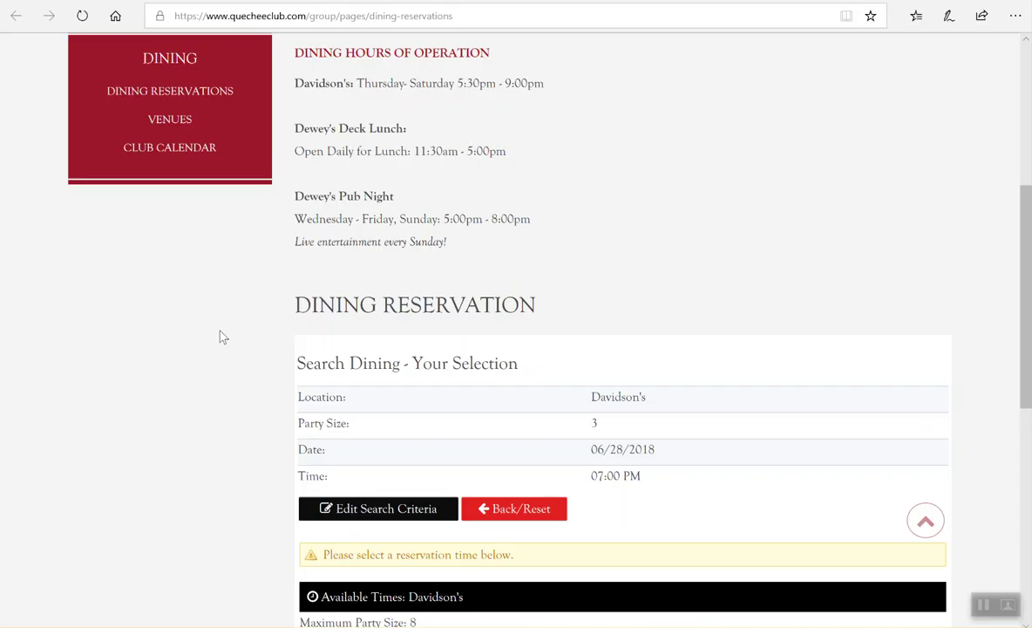
Choose the 07:00 PM slot from Davidson's available times to bring up the reservation's confirmation details.
{"action": "scroll", "coordinate": [680, 318], "scroll_direction": "down", "scroll_amount": 2}
{"action": "scroll", "coordinate": [682, 319], "scroll_direction": "down", "scroll_amount": 1}
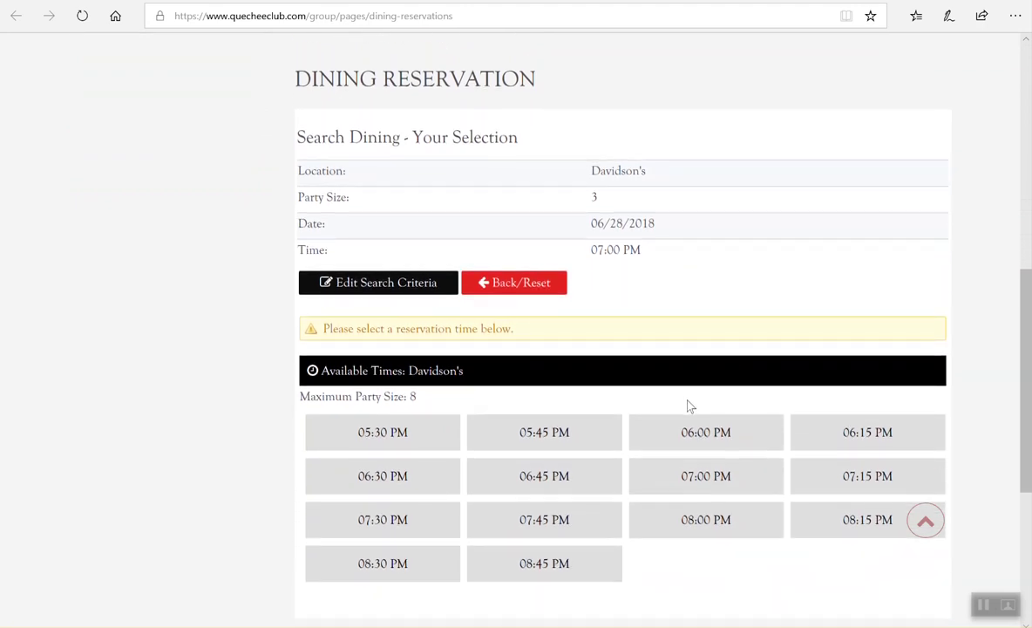
{"action": "scroll", "coordinate": [687, 405], "scroll_direction": "down", "scroll_amount": 1}
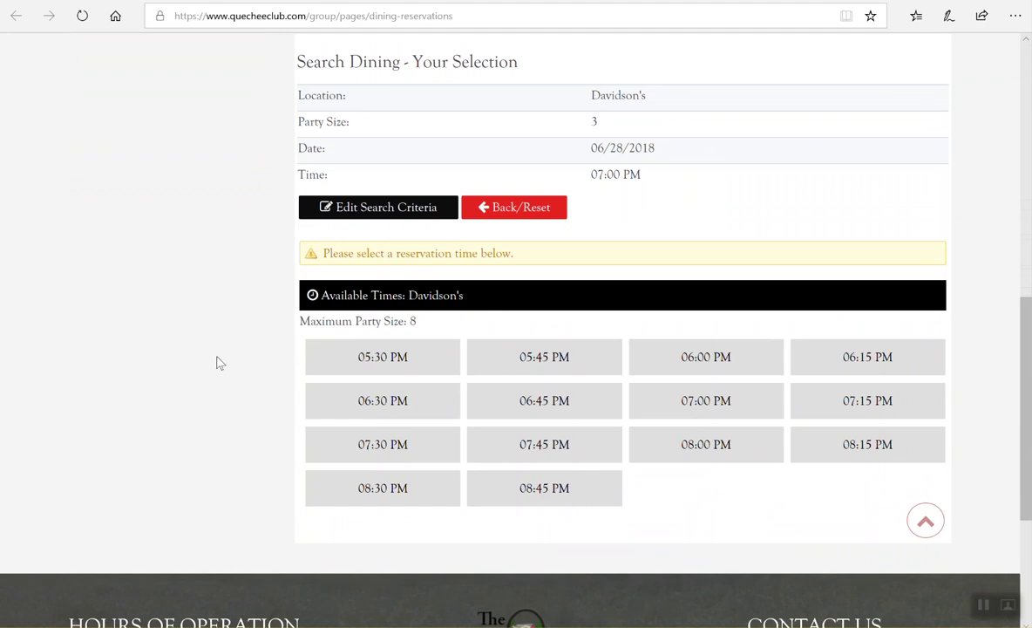
{"action": "left_click", "coordinate": [712, 404]}
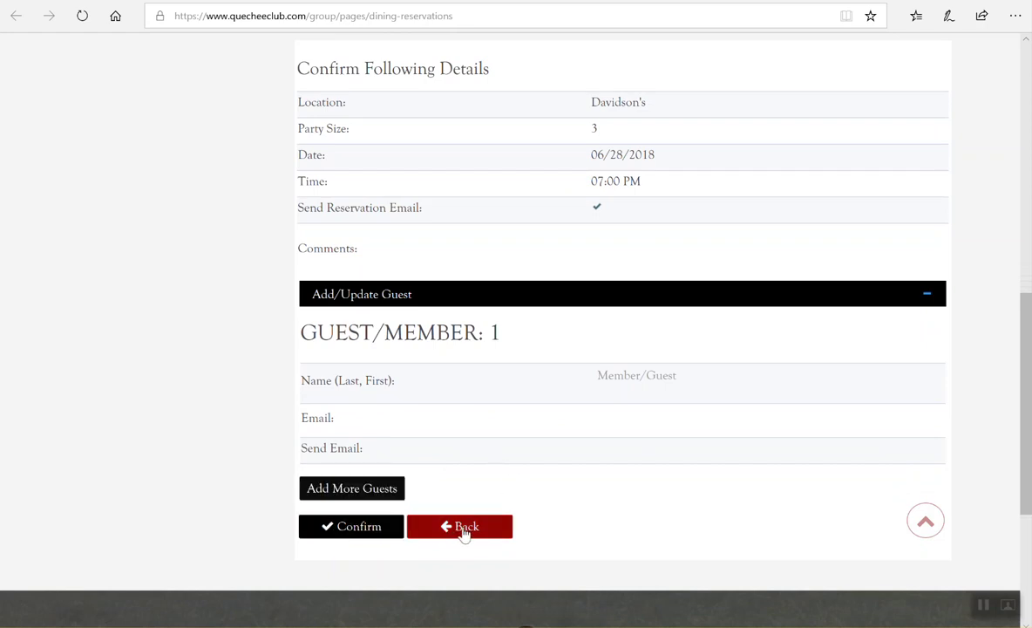
Leave the dining reservation unconfirmed and return to the member home page to look over its reservation links and club news.
{"action": "scroll", "coordinate": [545, 497], "scroll_direction": "up", "scroll_amount": 2}
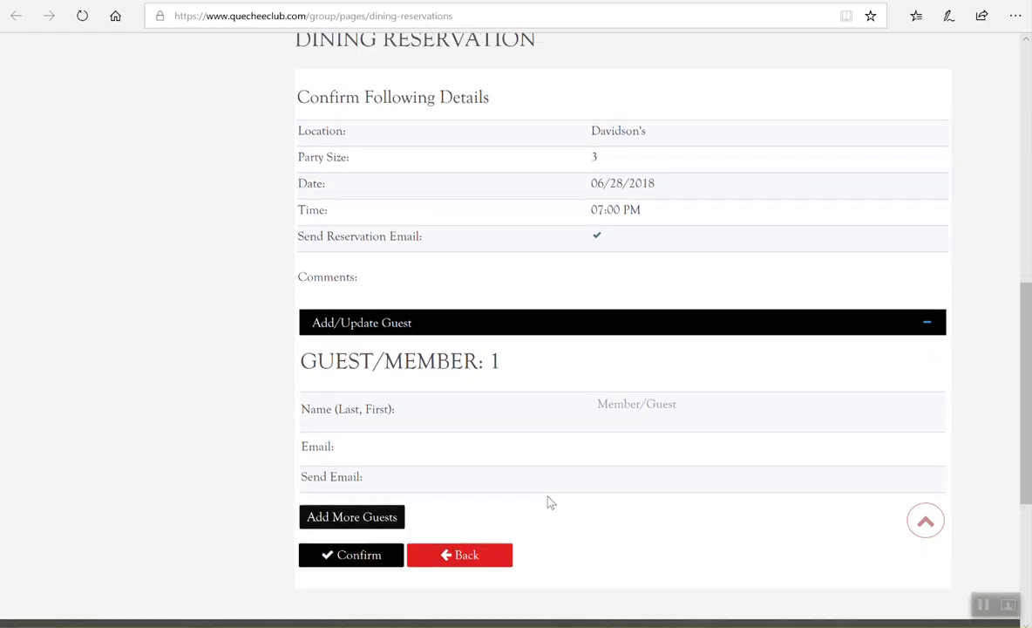
{"action": "scroll", "coordinate": [550, 503], "scroll_direction": "up", "scroll_amount": 4}
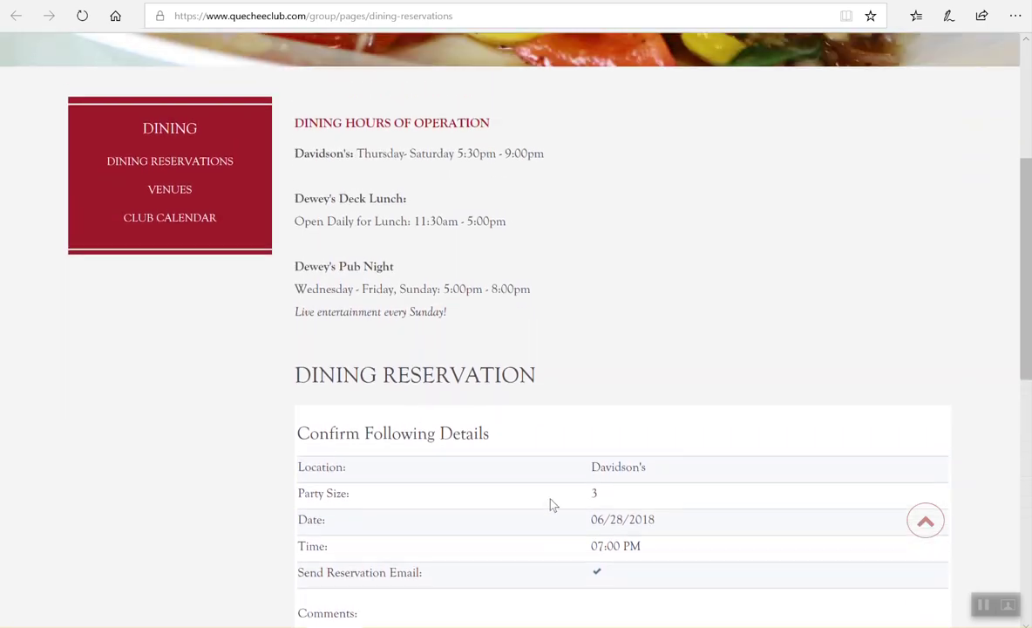
{"action": "scroll", "coordinate": [550, 505], "scroll_direction": "up", "scroll_amount": 4}
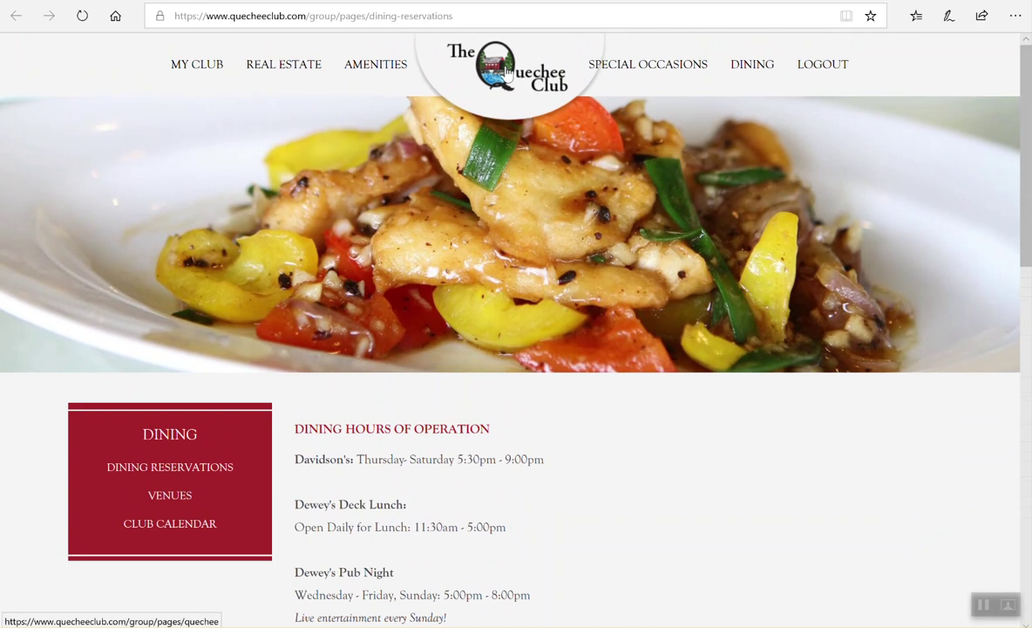
{"action": "left_click", "coordinate": [503, 76]}
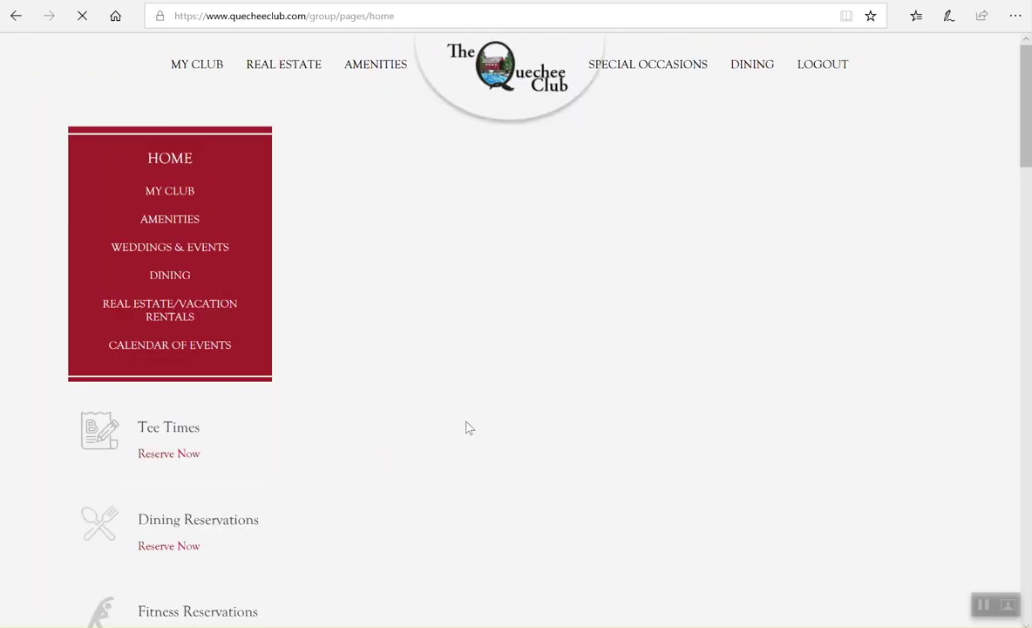
{"action": "scroll", "coordinate": [468, 425], "scroll_direction": "down", "scroll_amount": 1}
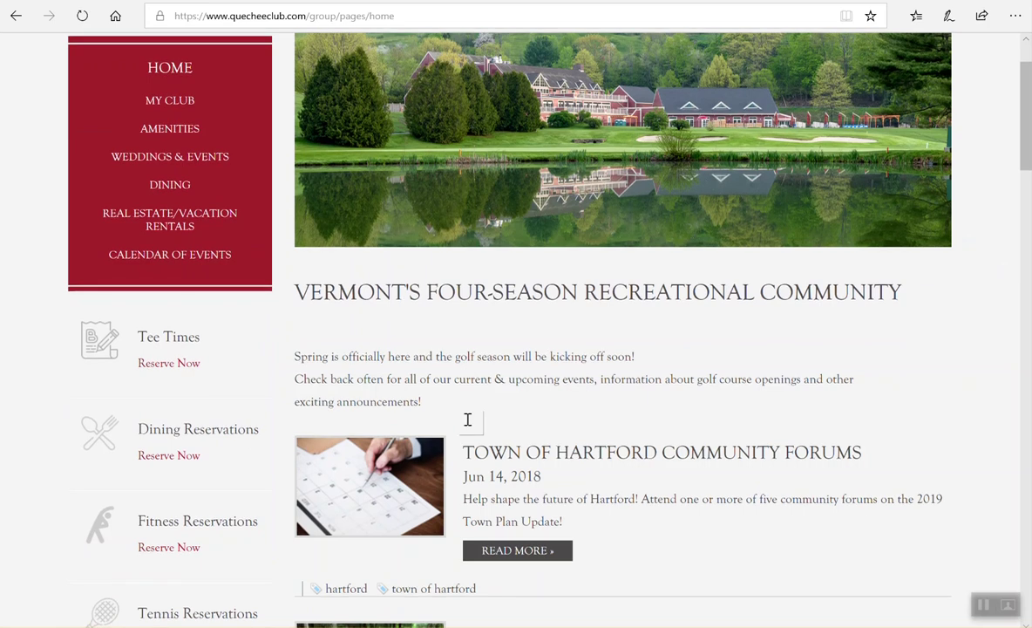
{"action": "scroll", "coordinate": [467, 424], "scroll_direction": "down", "scroll_amount": 3}
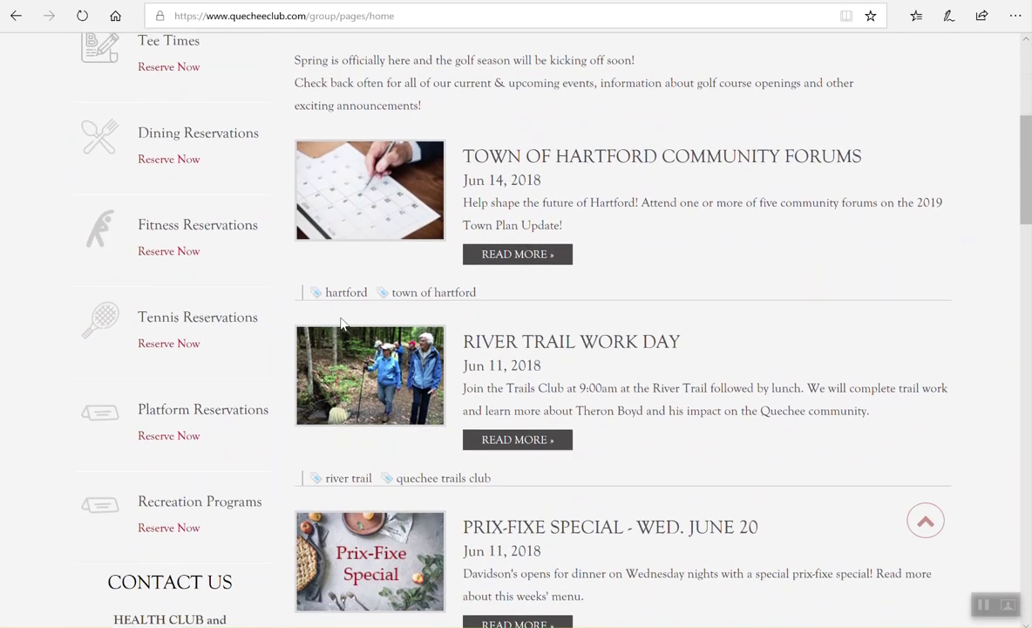
Open the member directory and look through the member roster.
{"action": "scroll", "coordinate": [349, 375], "scroll_direction": "up", "scroll_amount": 3}
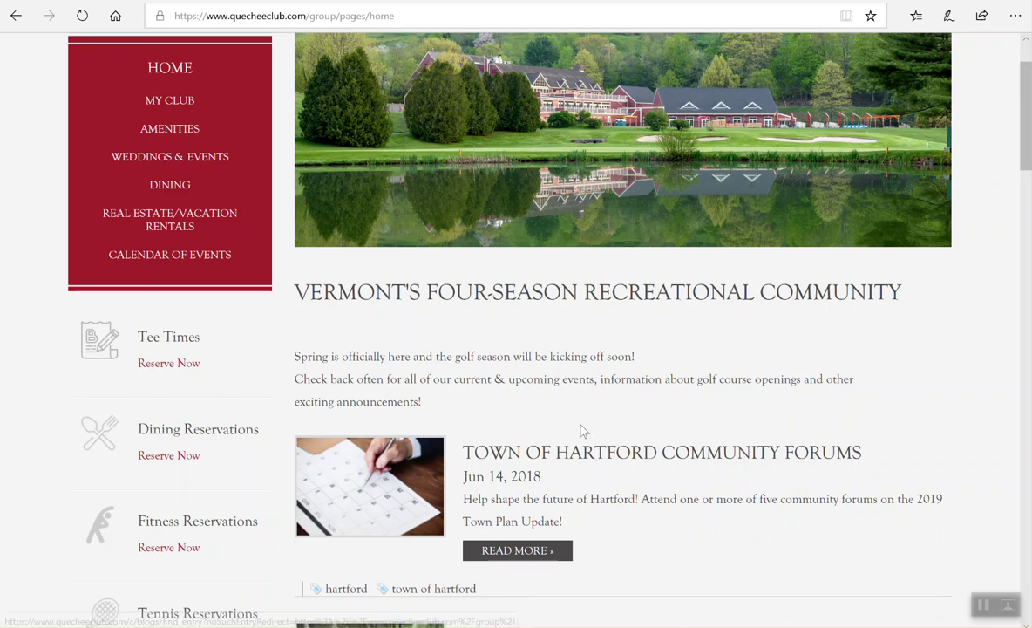
{"action": "scroll", "coordinate": [566, 453], "scroll_direction": "up", "scroll_amount": 1}
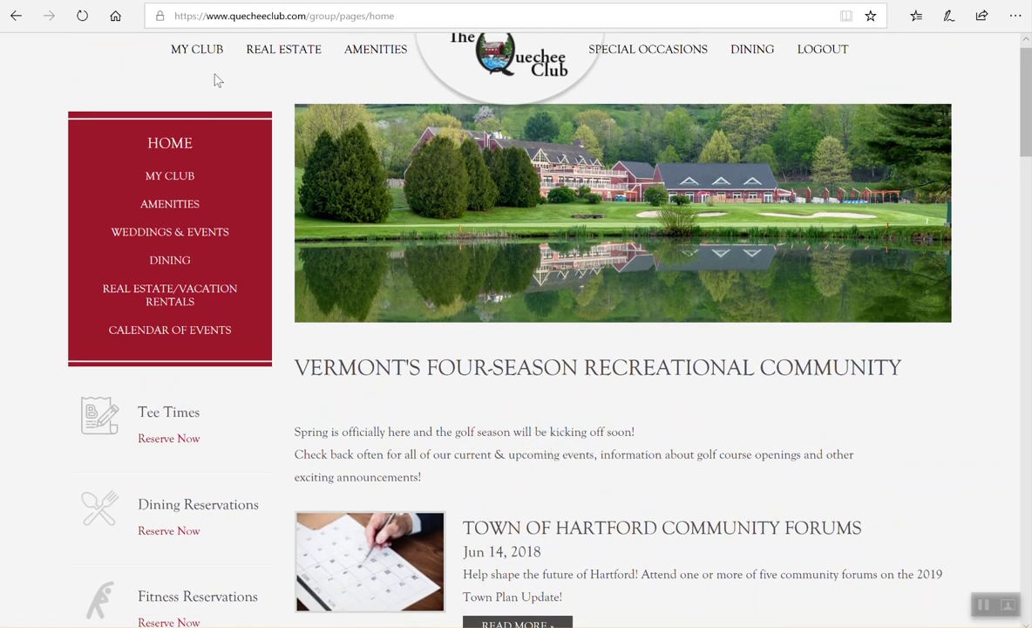
{"action": "mouse_move", "coordinate": [207, 64]}
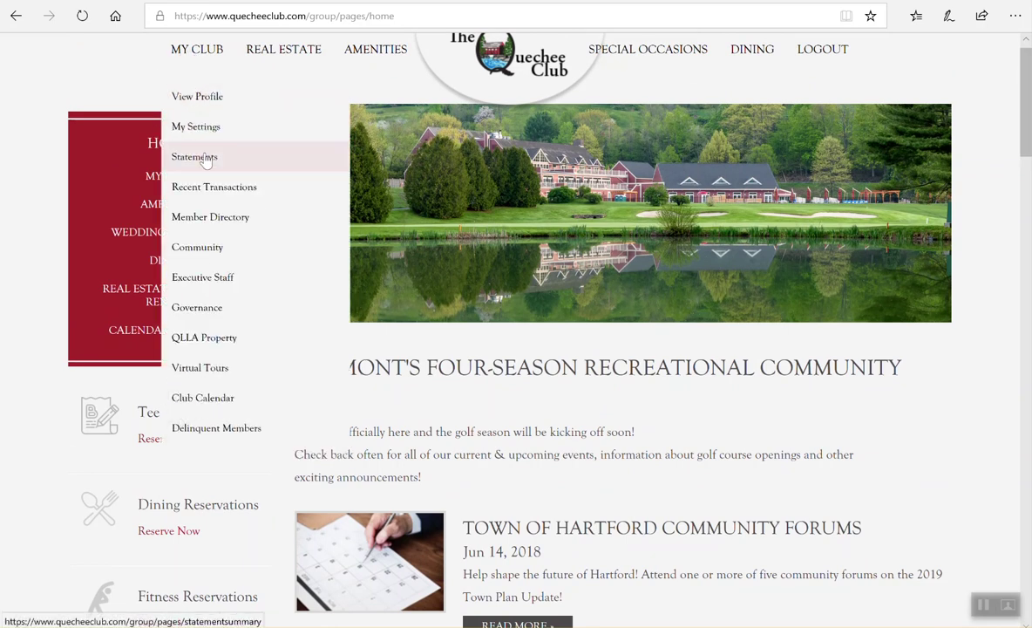
{"action": "left_click", "coordinate": [206, 221]}
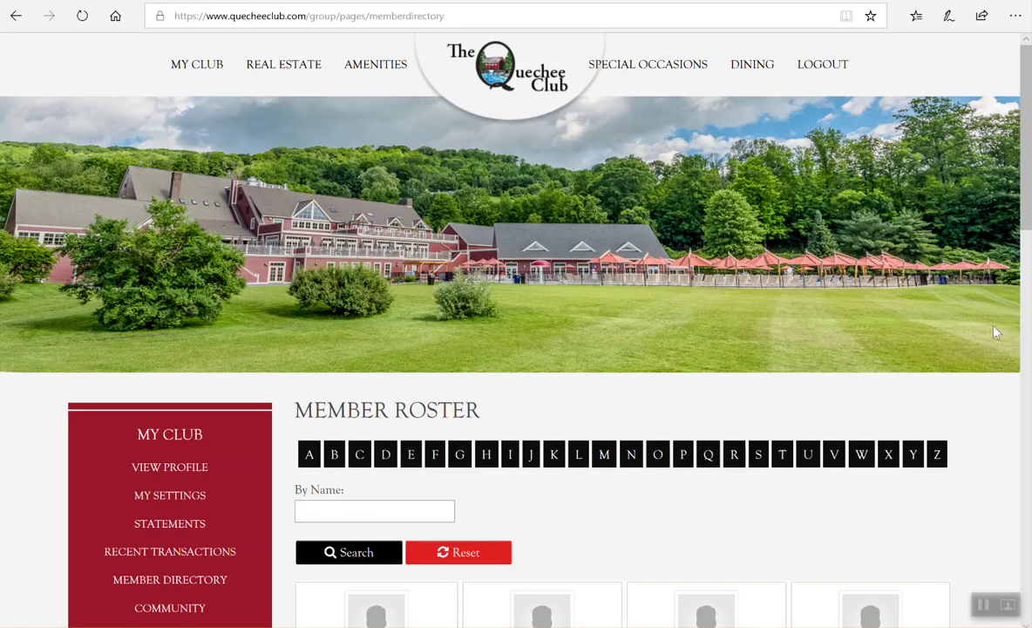
{"action": "scroll", "coordinate": [998, 332], "scroll_direction": "down", "scroll_amount": 7}
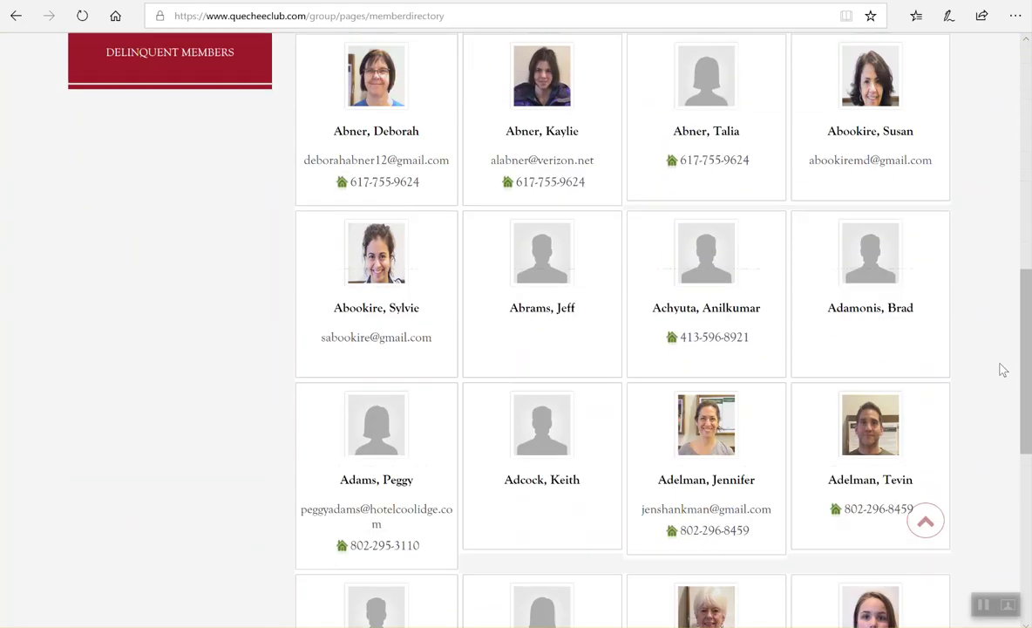
Search the member roster by a member's name and view the matching entry.
{"action": "scroll", "coordinate": [1000, 369], "scroll_direction": "up", "scroll_amount": 9}
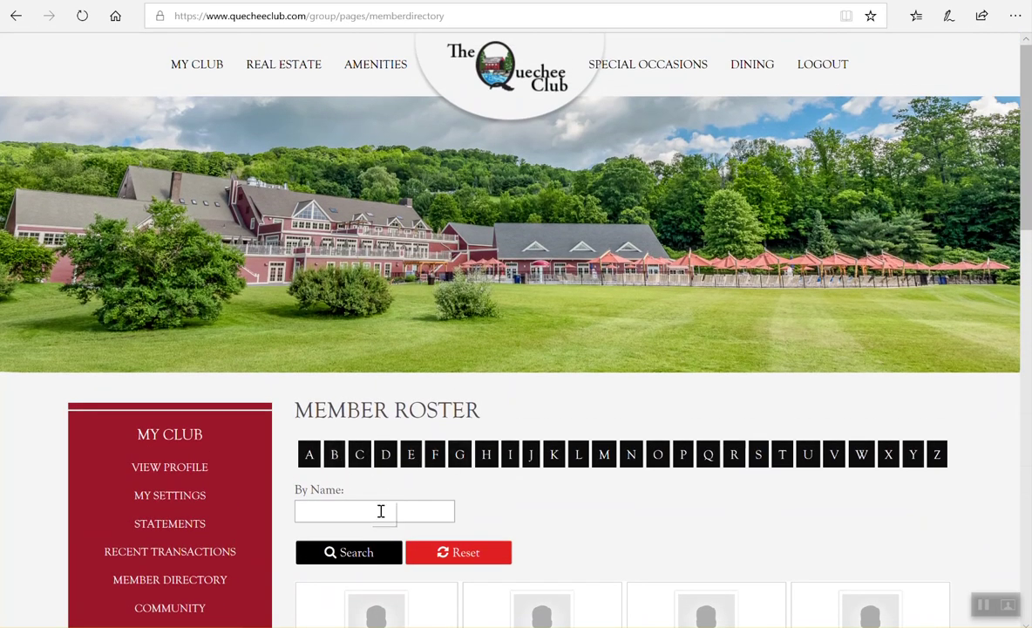
{"action": "left_click", "coordinate": [359, 553]}
{"action": "scroll", "coordinate": [894, 491], "scroll_direction": "down", "scroll_amount": 3}
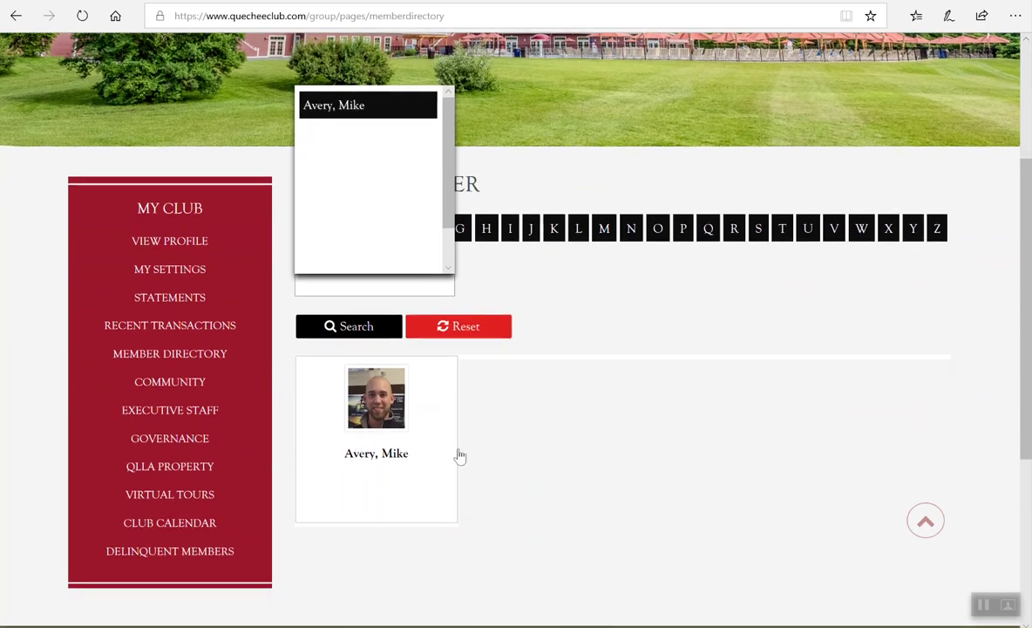
{"action": "scroll", "coordinate": [665, 446], "scroll_direction": "up", "scroll_amount": 3}
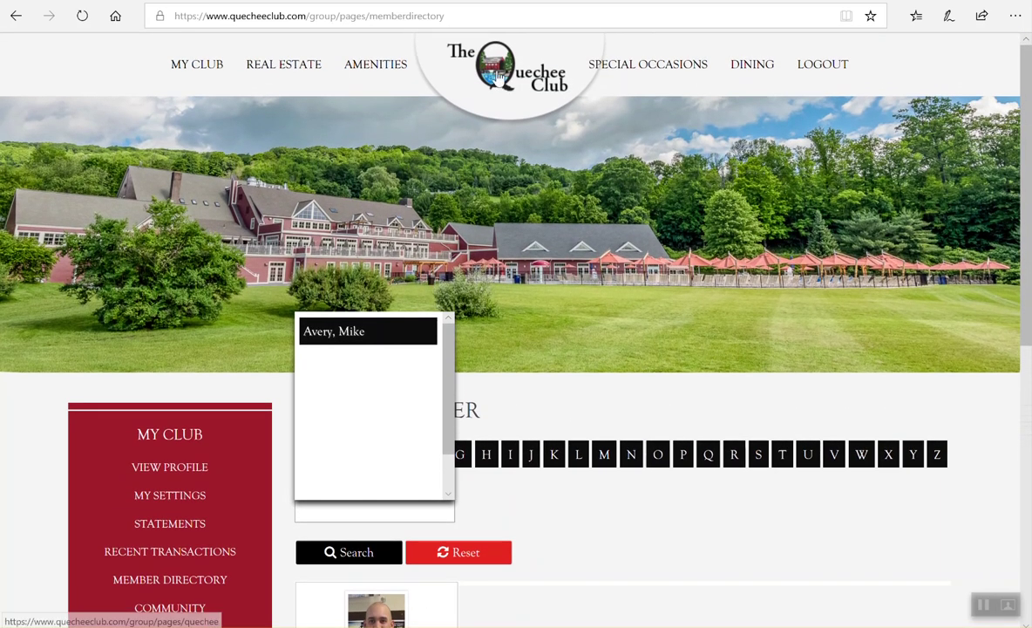
Go back to the member home page and review the reservation shortcuts, news posts and My Club options.
{"action": "left_click", "coordinate": [462, 77]}
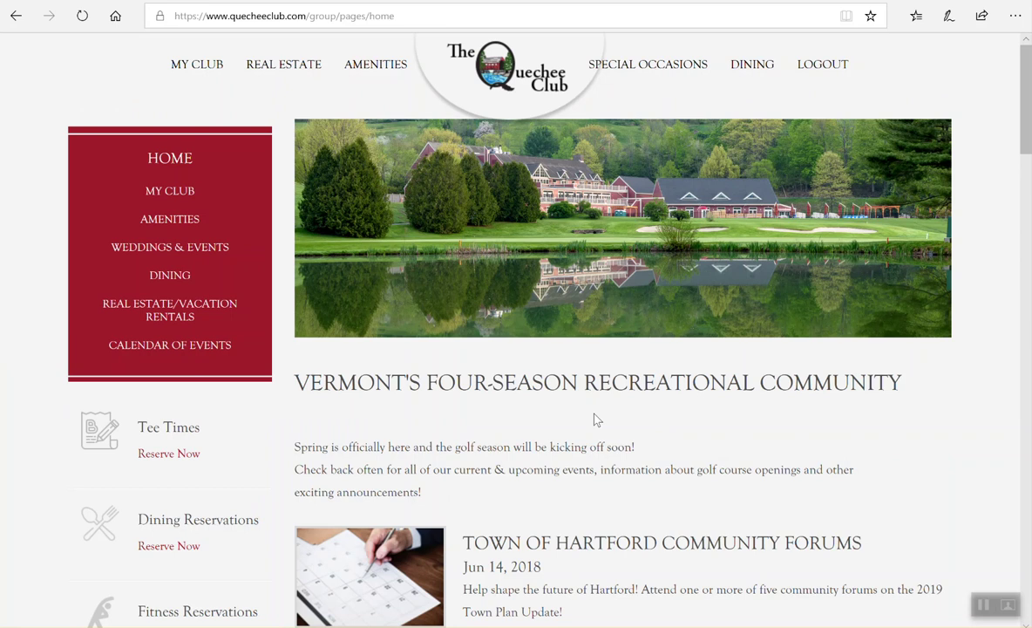
{"action": "scroll", "coordinate": [596, 423], "scroll_direction": "down", "scroll_amount": 3}
{"action": "scroll", "coordinate": [523, 471], "scroll_direction": "up", "scroll_amount": 3}
{"action": "scroll", "coordinate": [524, 447], "scroll_direction": "down", "scroll_amount": 1}
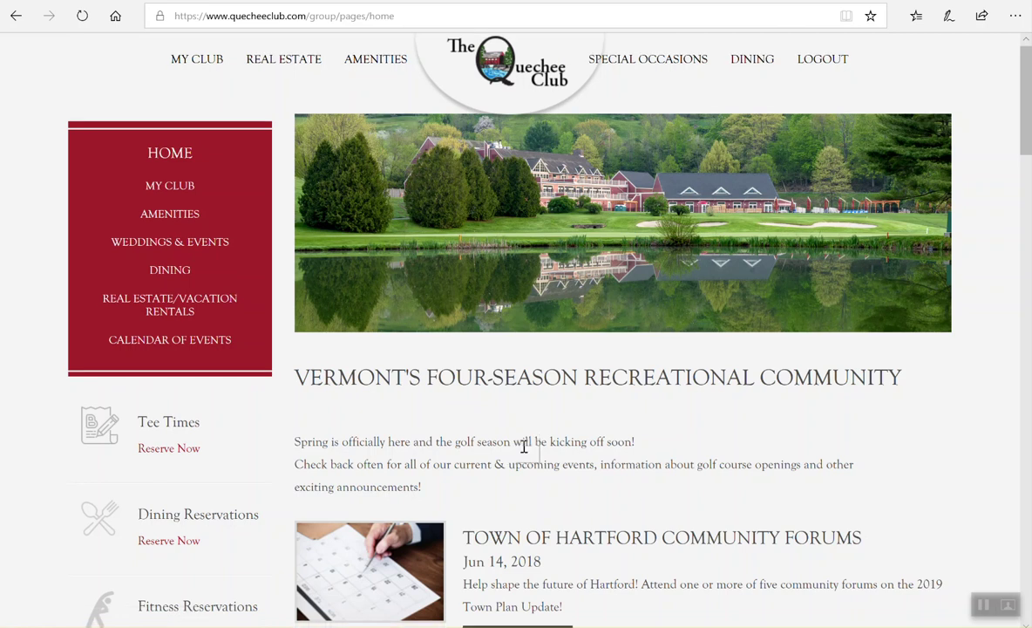
{"action": "scroll", "coordinate": [524, 447], "scroll_direction": "down", "scroll_amount": 2}
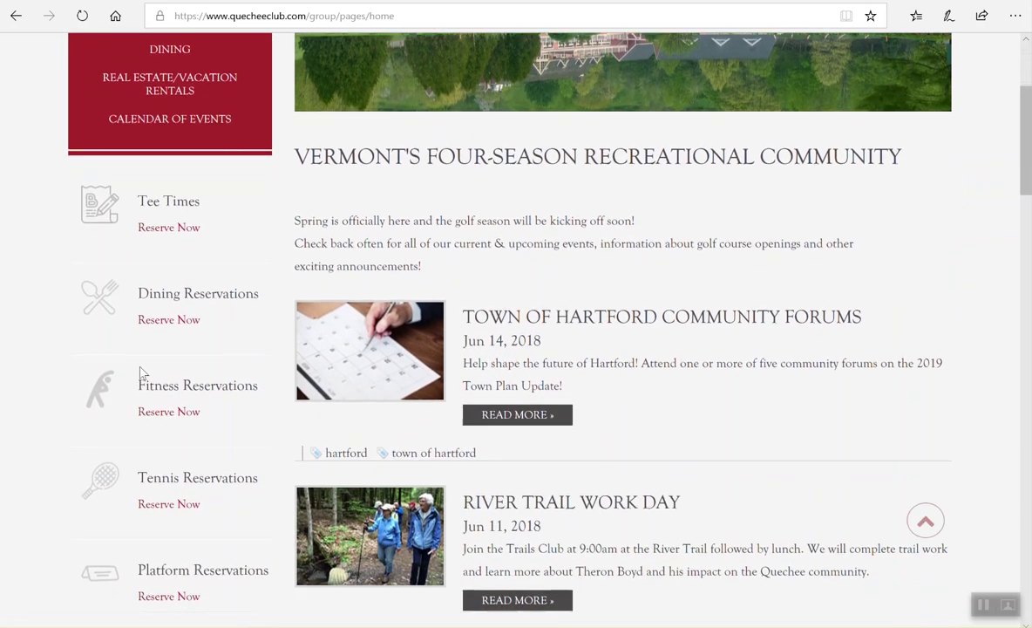
{"action": "scroll", "coordinate": [133, 356], "scroll_direction": "down", "scroll_amount": 2}
{"action": "scroll", "coordinate": [265, 464], "scroll_direction": "up", "scroll_amount": 2}
{"action": "scroll", "coordinate": [234, 419], "scroll_direction": "up", "scroll_amount": 3}
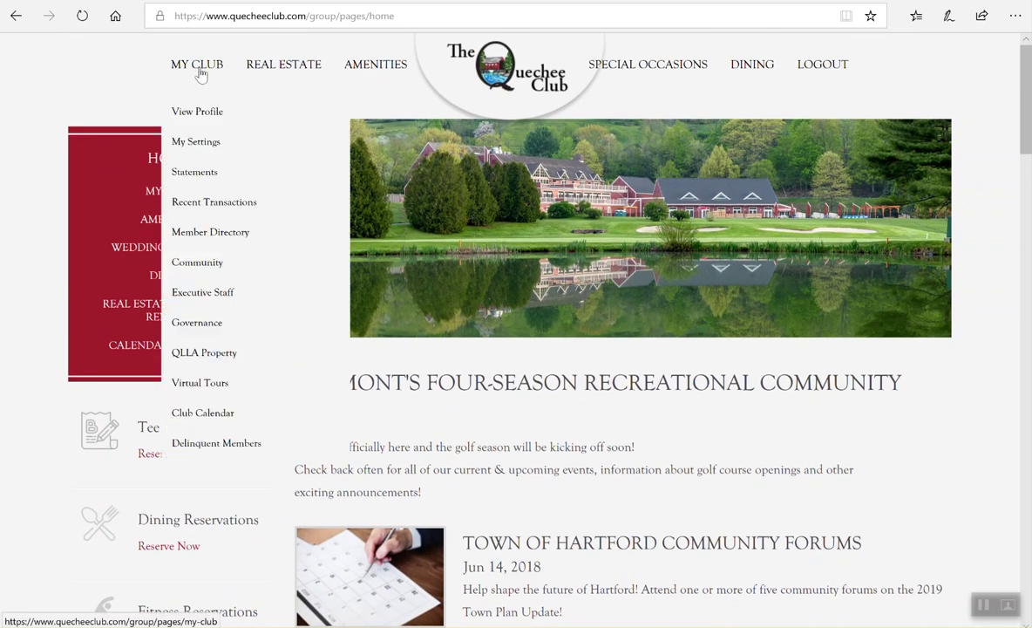